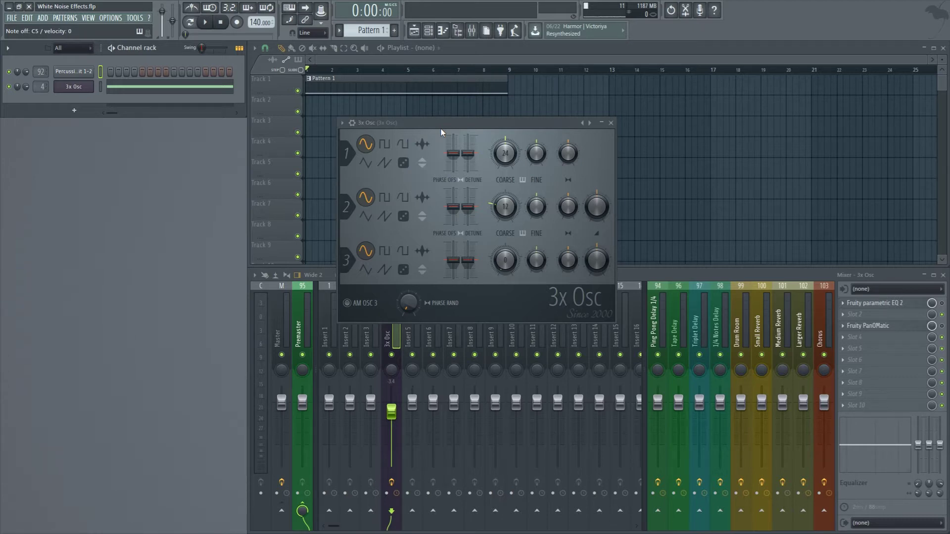
# Turn 3x Osc oscillator 2's level fully down and switch oscillator 1 to the noise waveform.
pyautogui.click(442, 132)
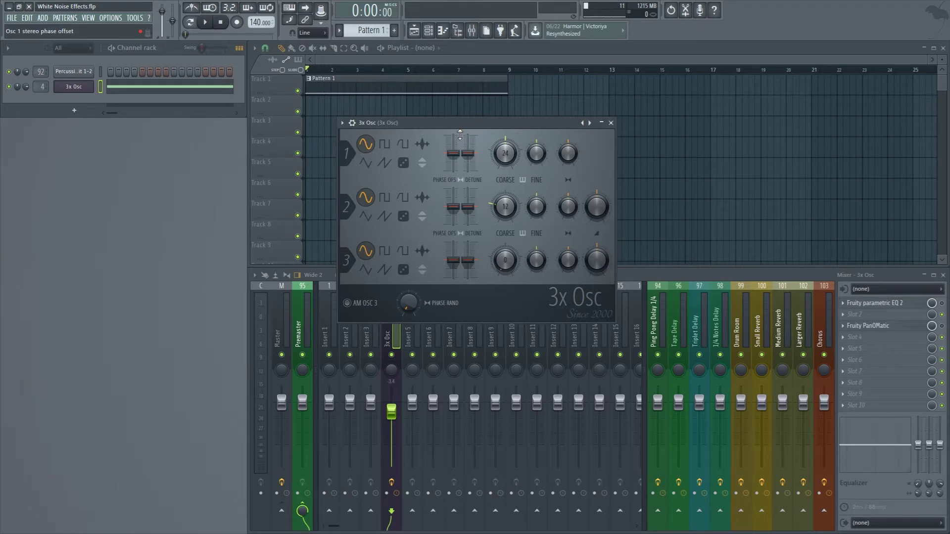
pyautogui.press('z')
pyautogui.moveTo(602, 208); pyautogui.dragTo(603, 242)
pyautogui.click(404, 163)
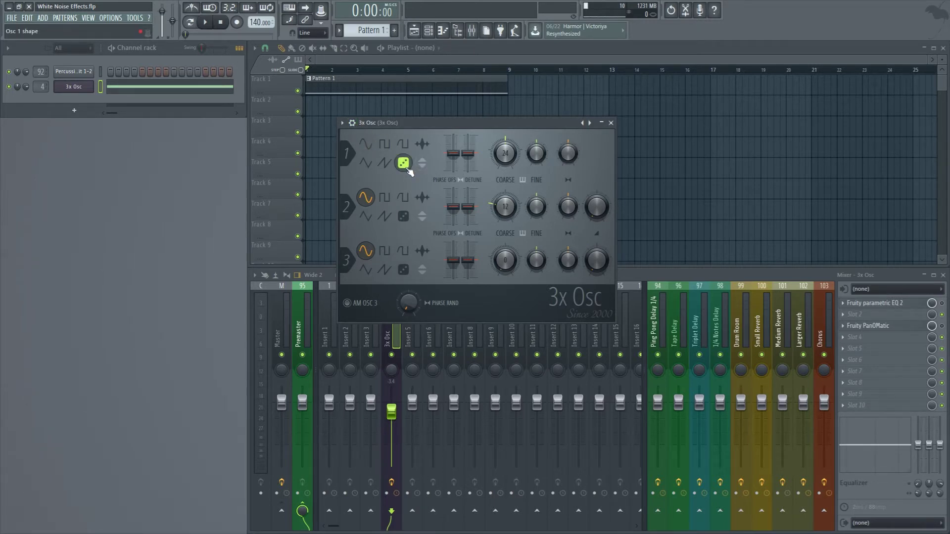
# Preview the noise on two notes, then view the 3x Osc's sustained note to bar 9 in the piano roll.
pyautogui.press('z')
pyautogui.press('n')
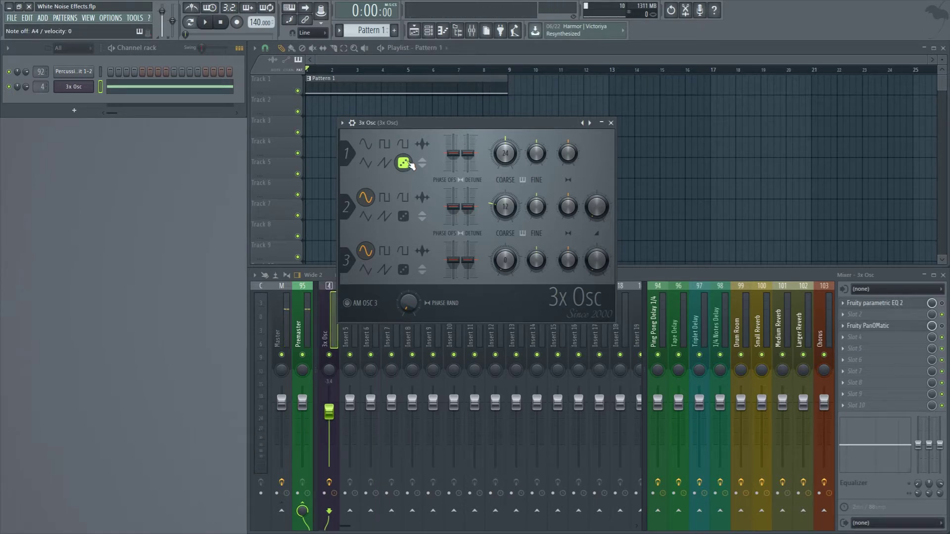
pyautogui.click(131, 92)
pyautogui.click(442, 297)
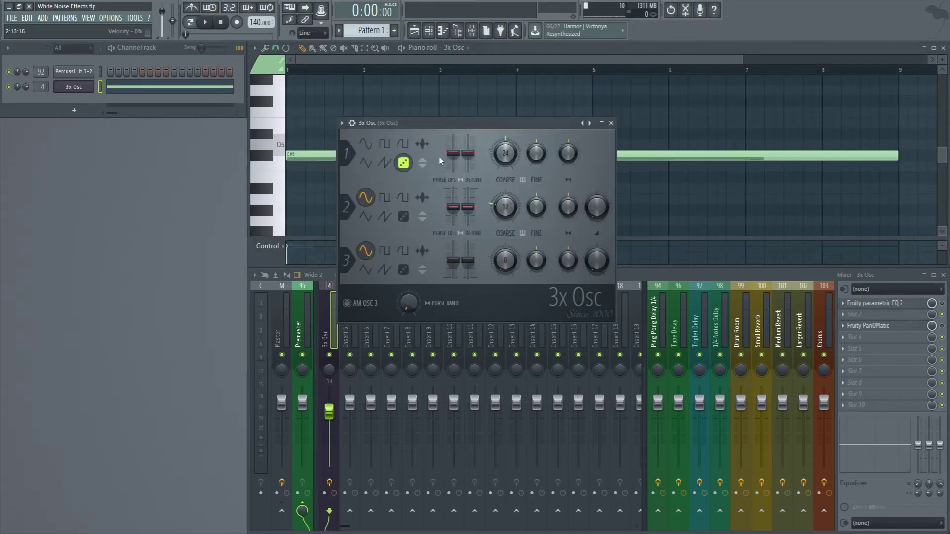
pyautogui.click(847, 116)
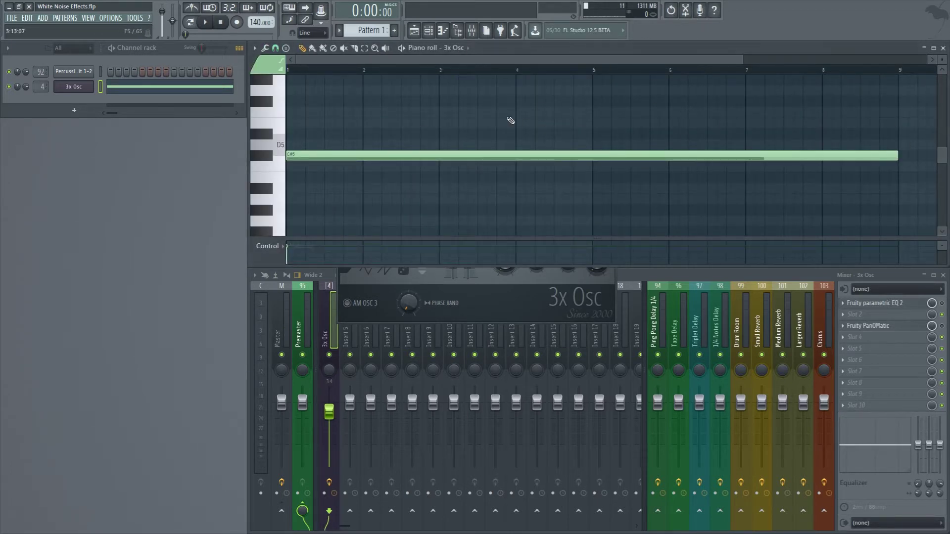
pyautogui.moveTo(741, 61); pyautogui.dragTo(788, 60)
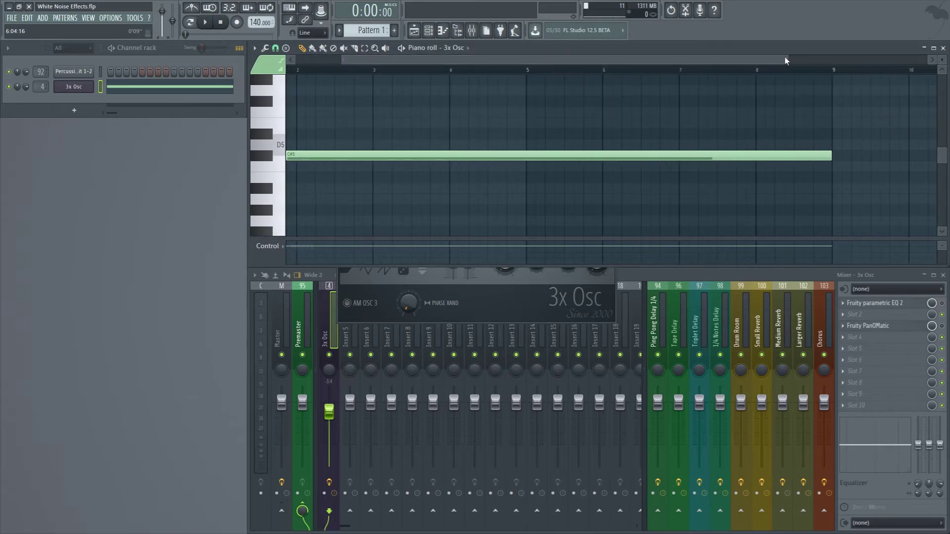
# Open Fruity parametric EQ 2 on the 3x Osc and give band 7 a resonant low-pass near 1343 Hz.
pyautogui.click(416, 31)
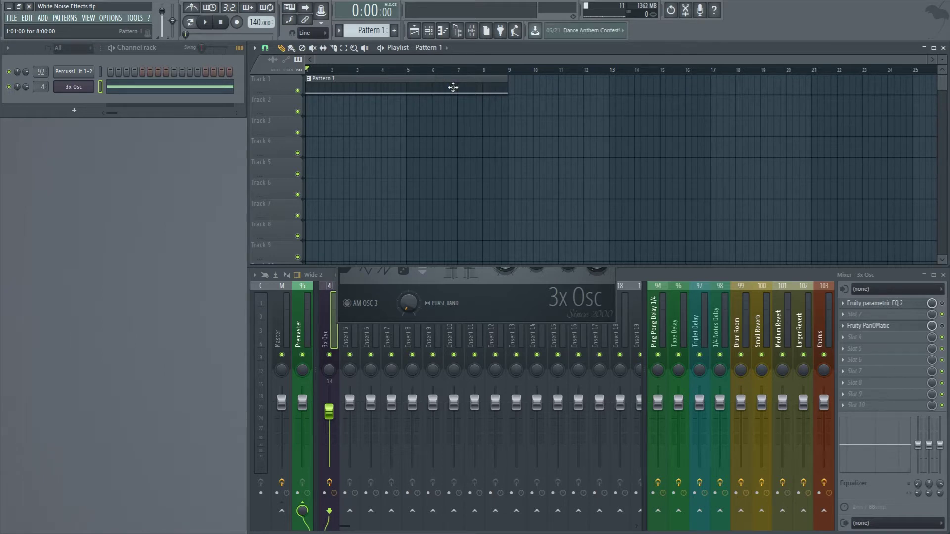
pyautogui.click(880, 304)
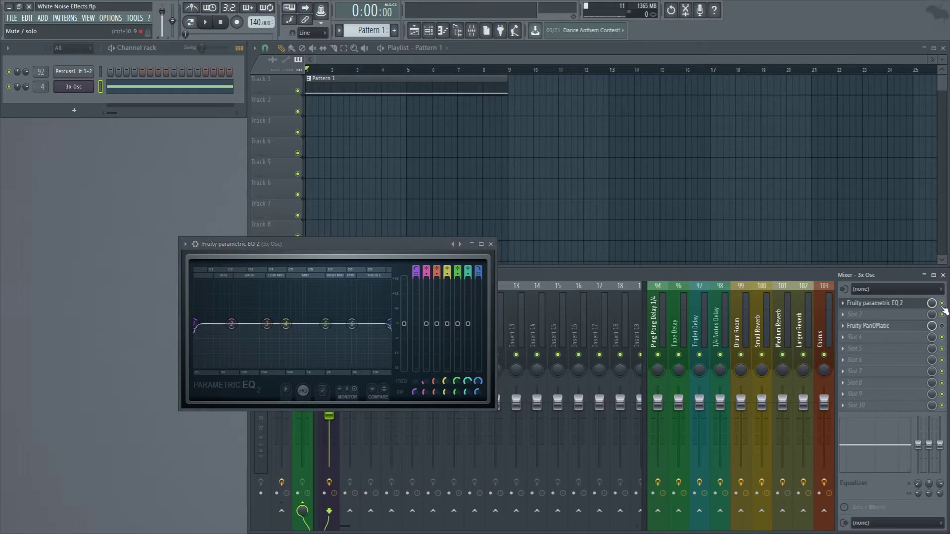
pyautogui.moveTo(476, 392)
pyautogui.mouseDown()
pyautogui.moveTo(476, 376)
pyautogui.moveTo(478, 406)
pyautogui.moveTo(480, 385)
pyautogui.mouseUp()
# Create a band 7 frequency automation clip and reset band 7's bandwidth to default.
pyautogui.rightClick(480, 385)
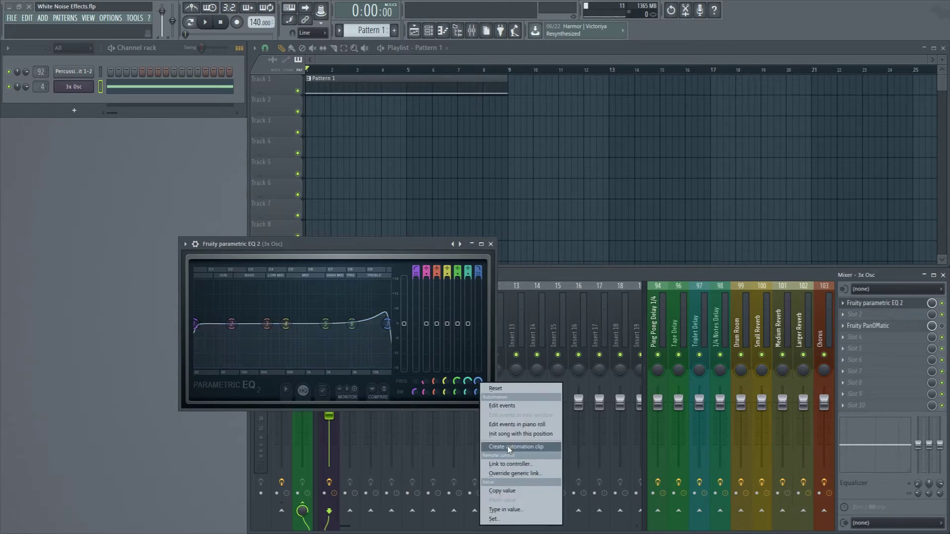
pyautogui.click(509, 448)
pyautogui.rightClick(477, 393)
pyautogui.click(495, 389)
# Reset band 1's bandwidth to default and create a band 1 frequency automation clip.
pyautogui.rightClick(412, 393)
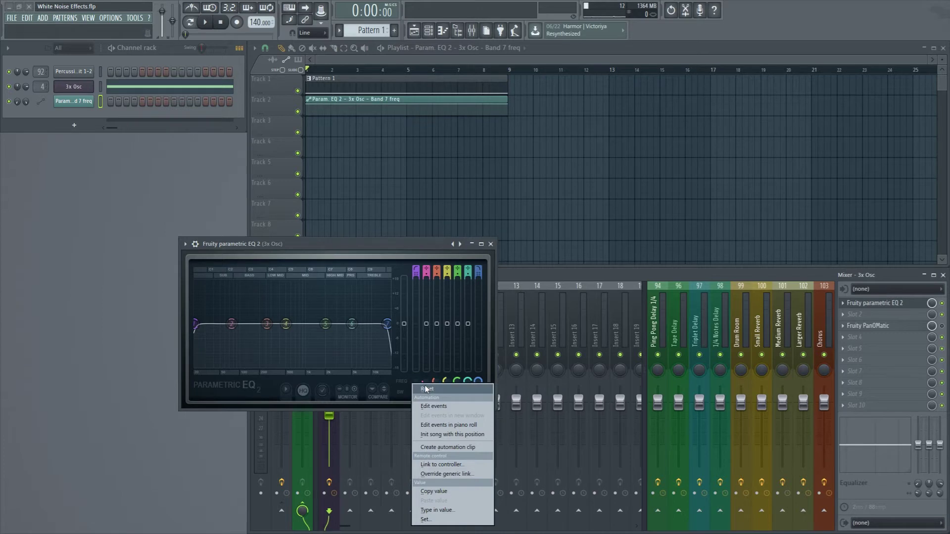
pyautogui.click(432, 390)
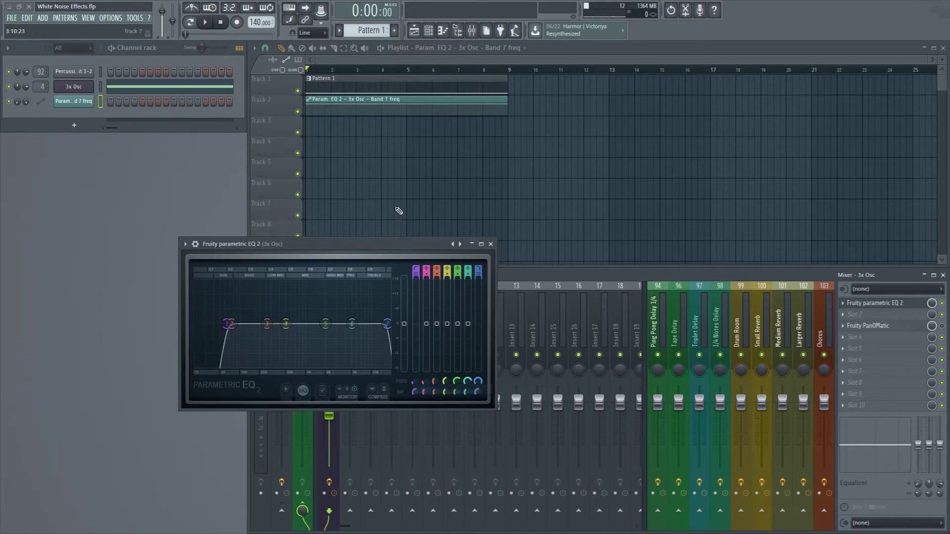
pyautogui.rightClick(413, 384)
pyautogui.click(446, 448)
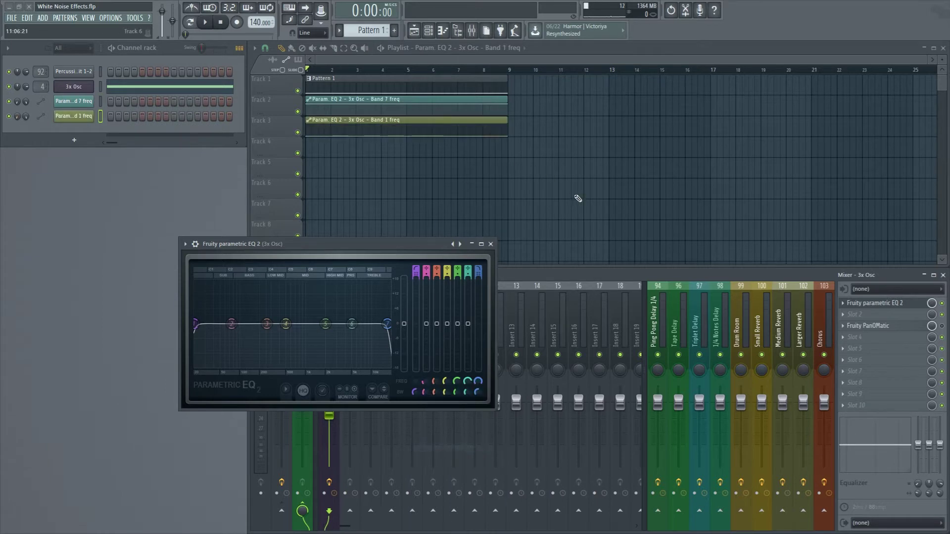
pyautogui.scroll(2, 583, 203)
# Pull the band 7 frequency clip's middle point down into a V and play the sweep twice.
pyautogui.moveTo(537, 112); pyautogui.dragTo(542, 161)
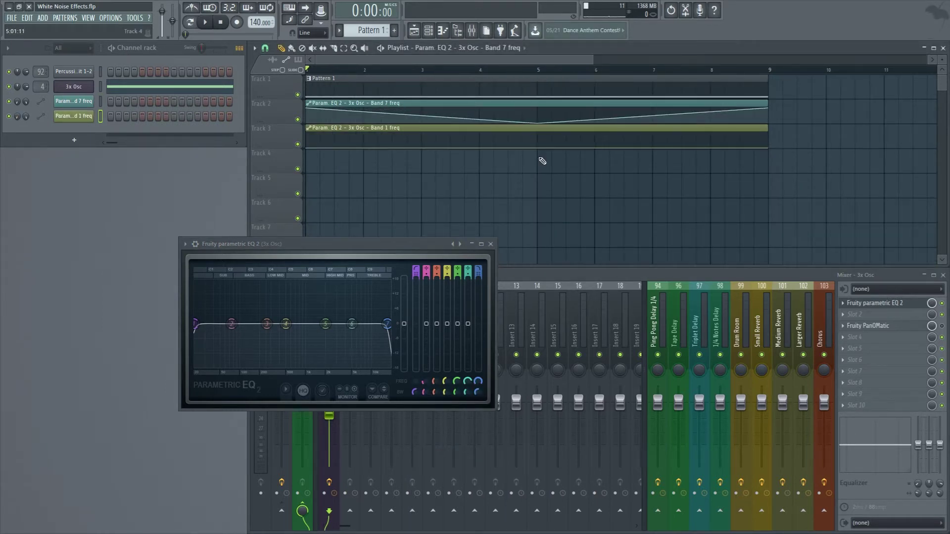
pyautogui.press('space')
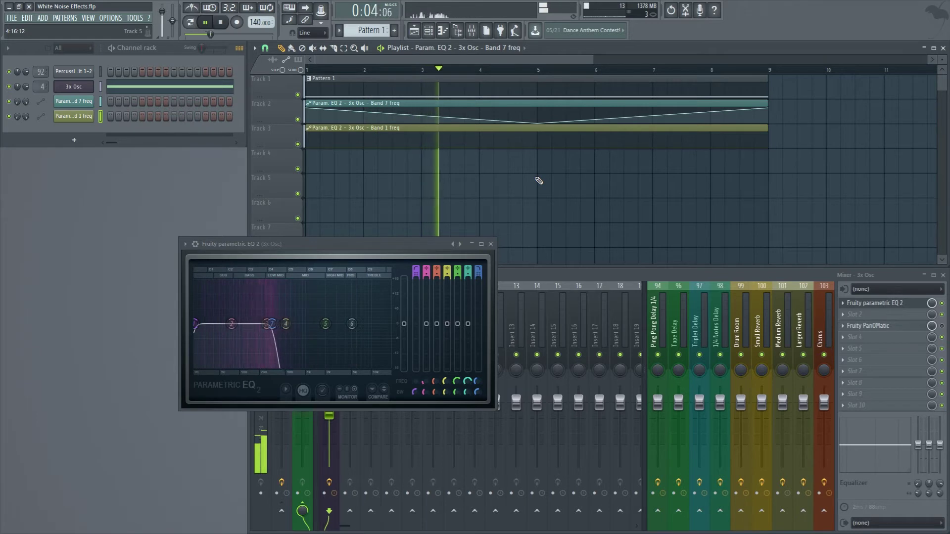
pyautogui.press('space')
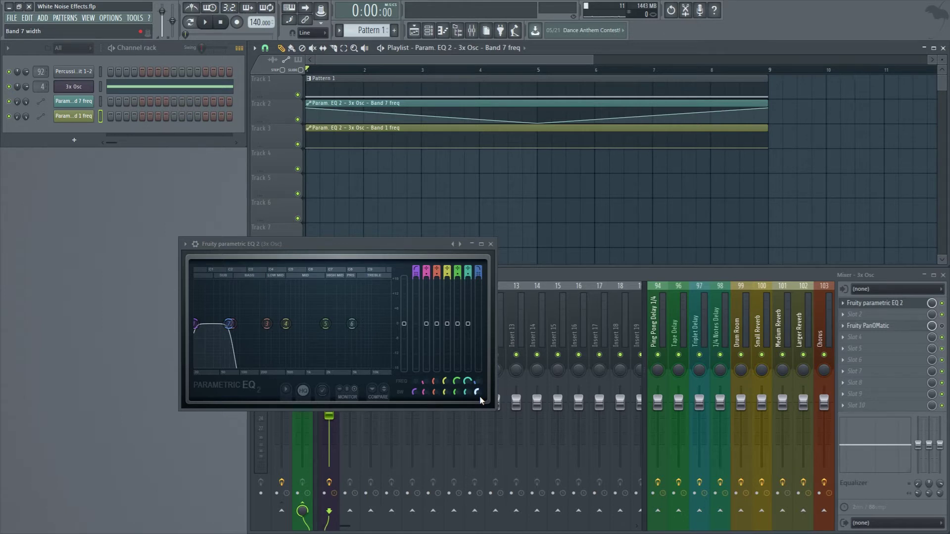
pyautogui.press('space')
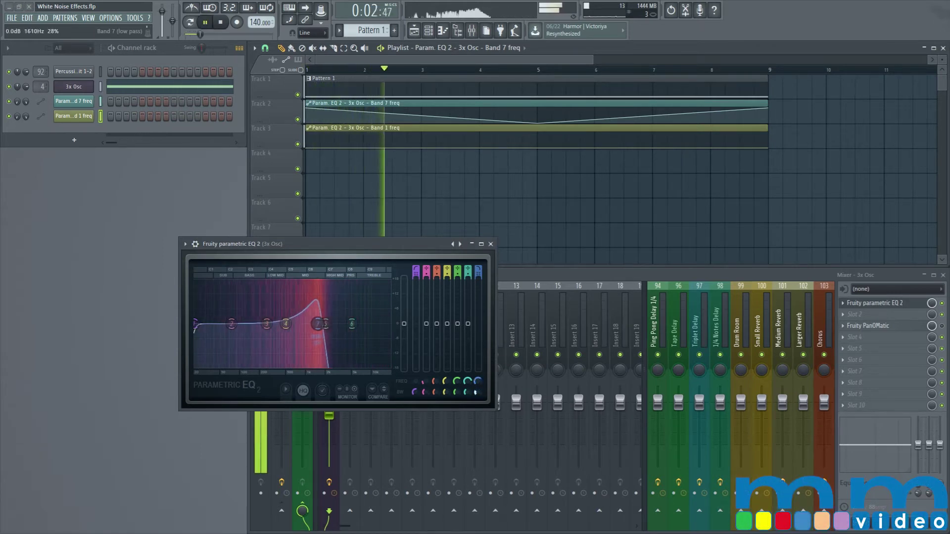
pyautogui.press('space')
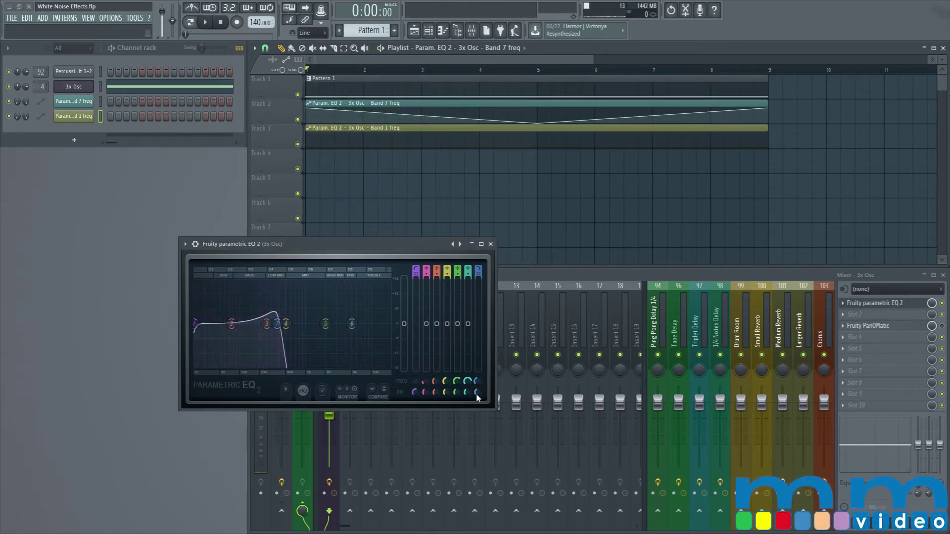
# Create a band 7 width automation clip and shape its curve with a bend at bar 5.
pyautogui.rightClick(478, 397)
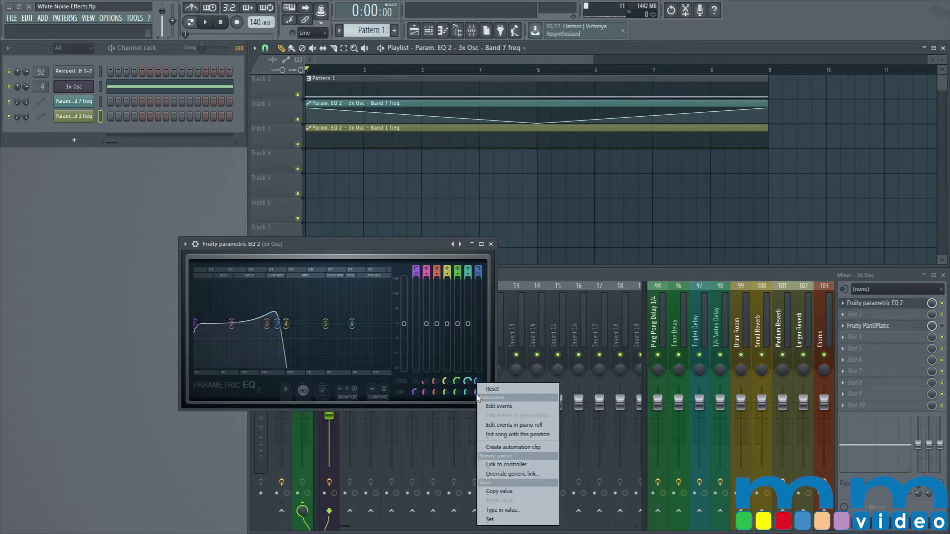
pyautogui.click(509, 448)
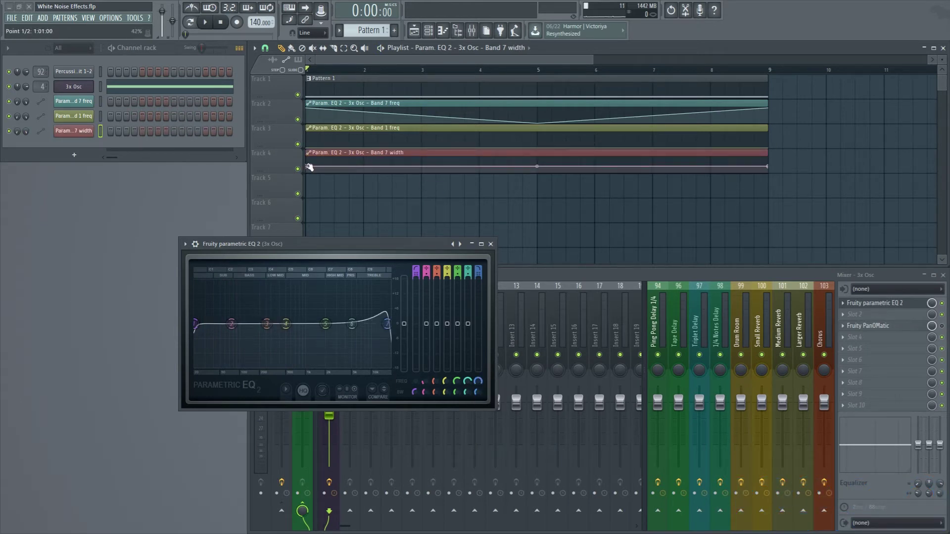
pyautogui.moveTo(307, 166); pyautogui.dragTo(307, 169)
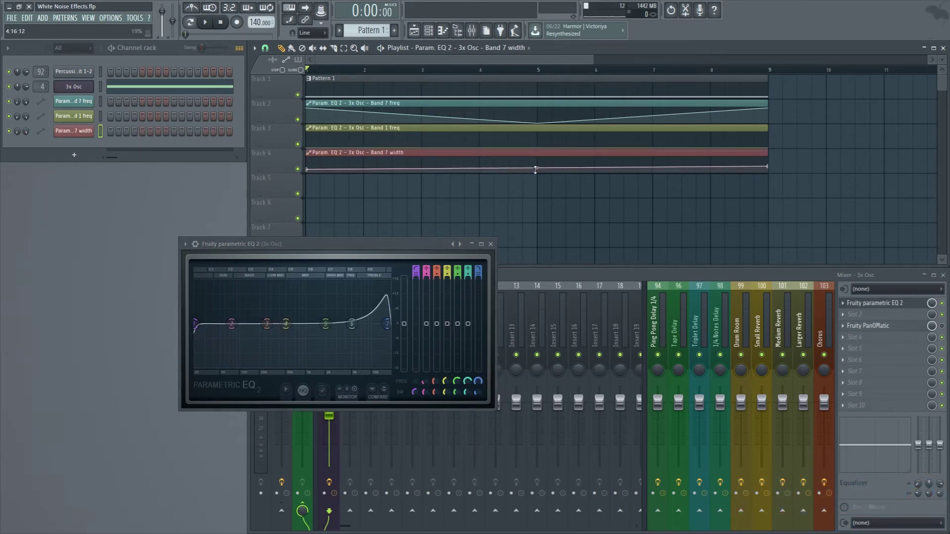
pyautogui.moveTo(538, 167); pyautogui.dragTo(540, 170)
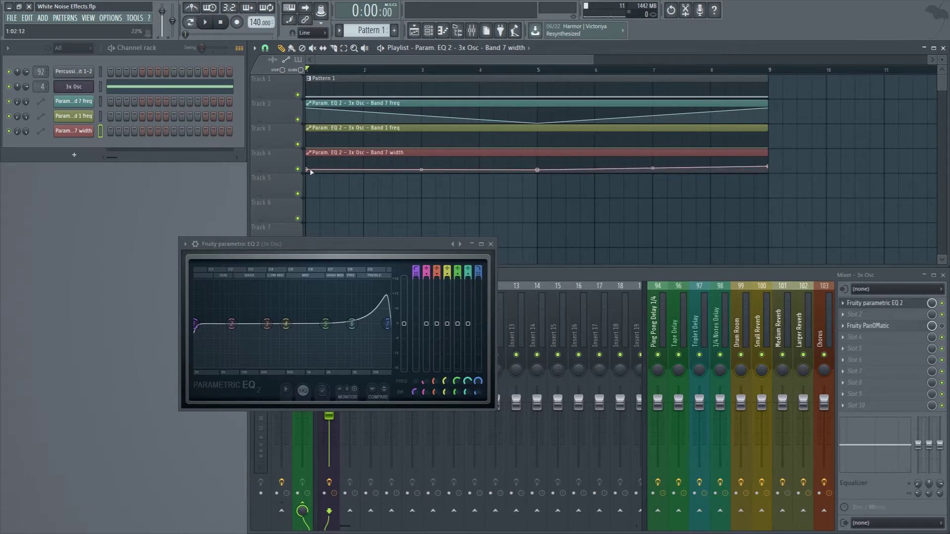
pyautogui.moveTo(308, 170); pyautogui.dragTo(307, 170)
pyautogui.moveTo(538, 170); pyautogui.dragTo(539, 168)
# Play back the band 7 width automation, then close the parametric EQ.
pyautogui.press('space')
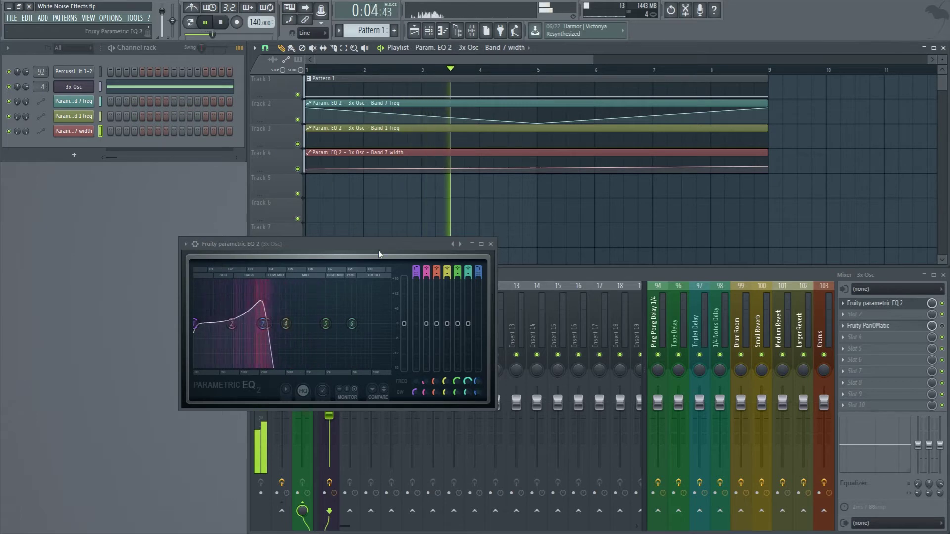
pyautogui.press('space')
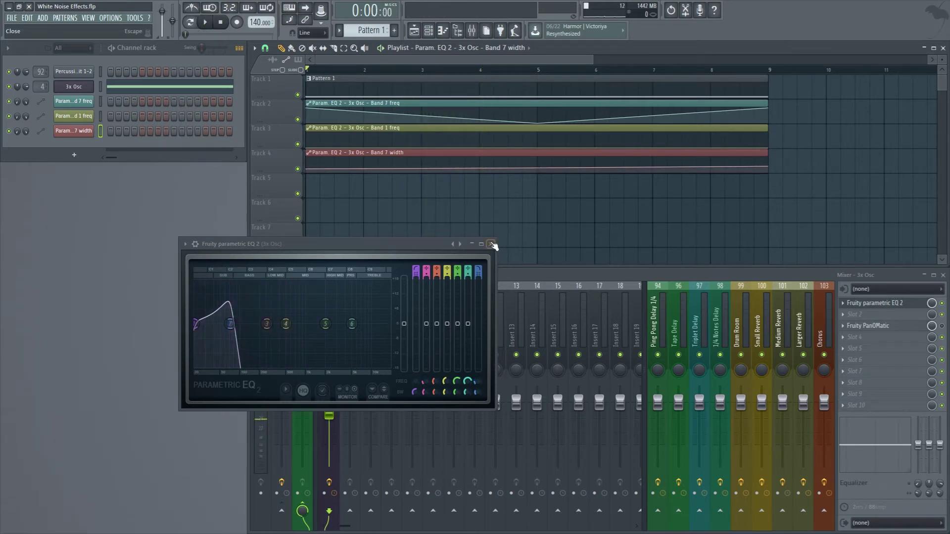
pyautogui.click(492, 244)
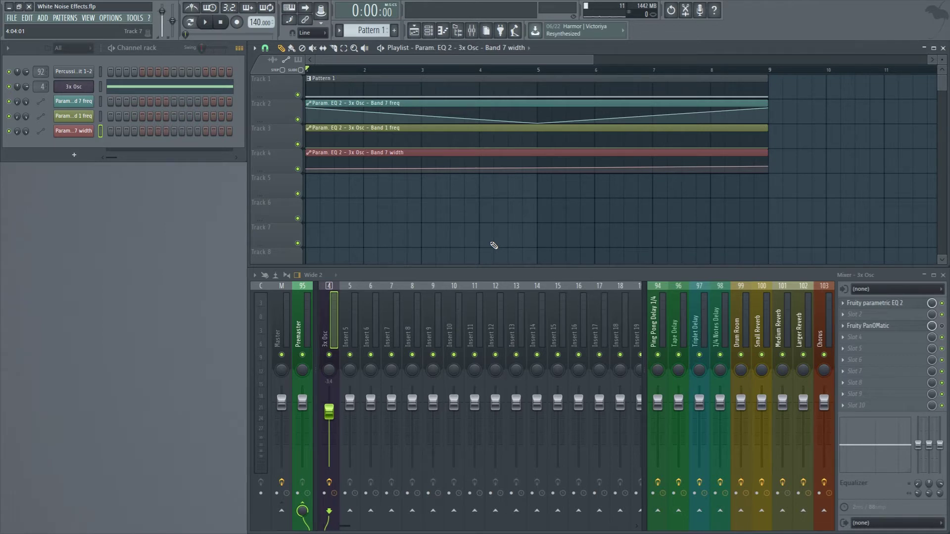
# Open Fruity PanOMatic from the 3x Osc mixer insert, then enlarge and reposition its window.
pyautogui.click(899, 328)
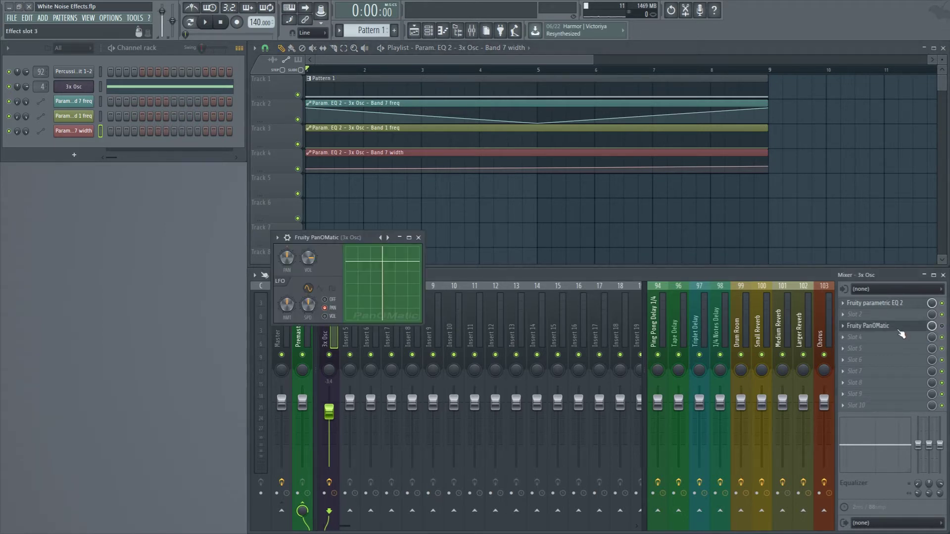
pyautogui.moveTo(424, 325); pyautogui.dragTo(653, 526)
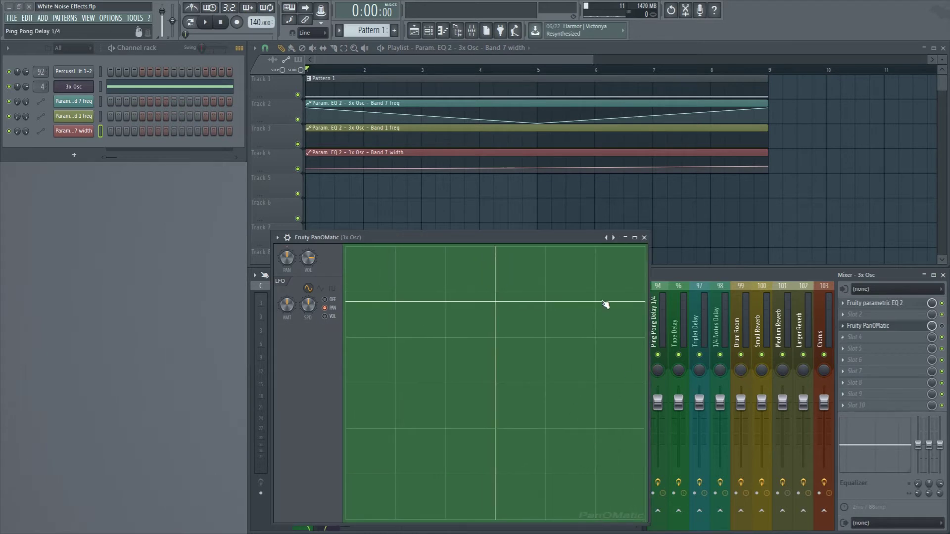
pyautogui.moveTo(502, 242); pyautogui.dragTo(492, 194)
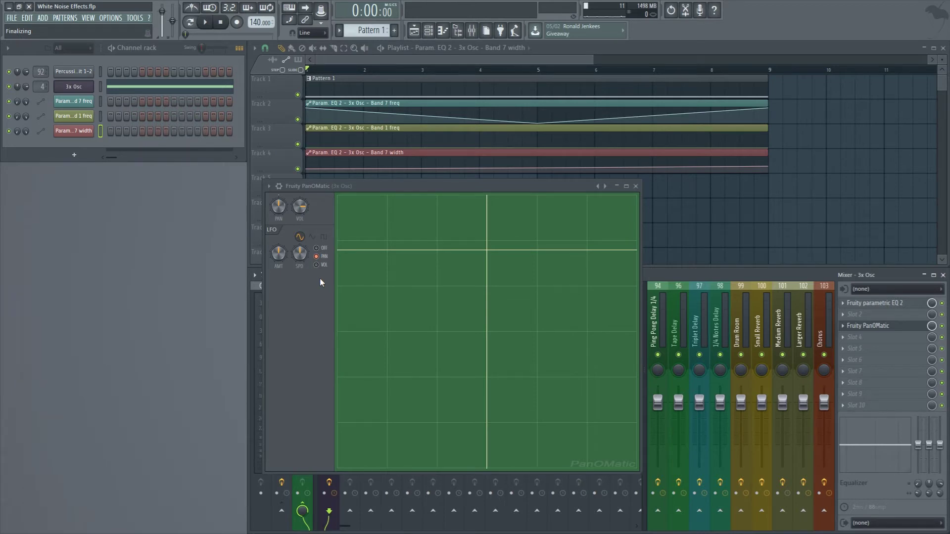
# Confirm PanOMatic's LFO amount is at 100% and play the song to hear the panning.
pyautogui.click(280, 254)
pyautogui.press('space')
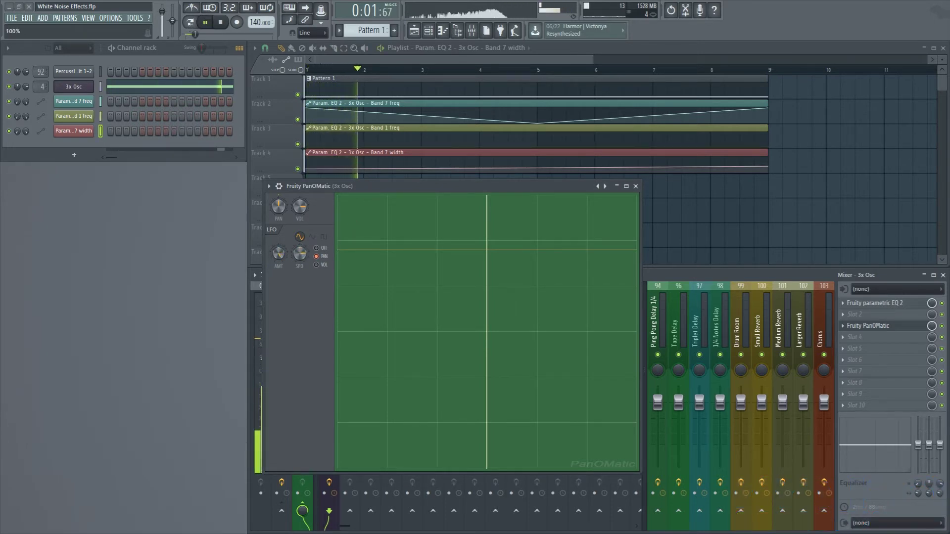
pyautogui.press('space')
pyautogui.press('space')
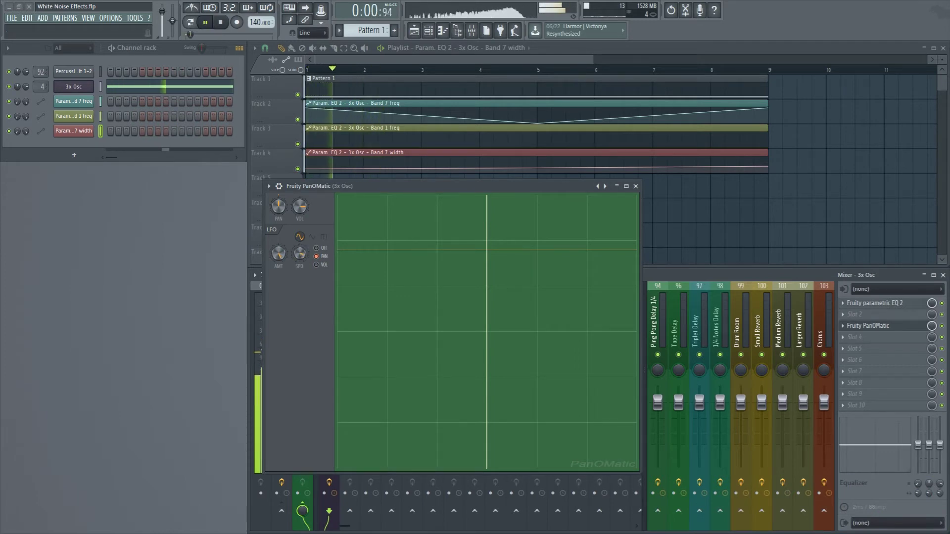
pyautogui.press('space')
# Create automation clips for PanOMatic's LFO speed and LFO amount, then close the window.
pyautogui.rightClick(299, 257)
pyautogui.press('Escape')
pyautogui.rightClick(275, 257)
pyautogui.press('Escape')
pyautogui.rightClick(300, 257)
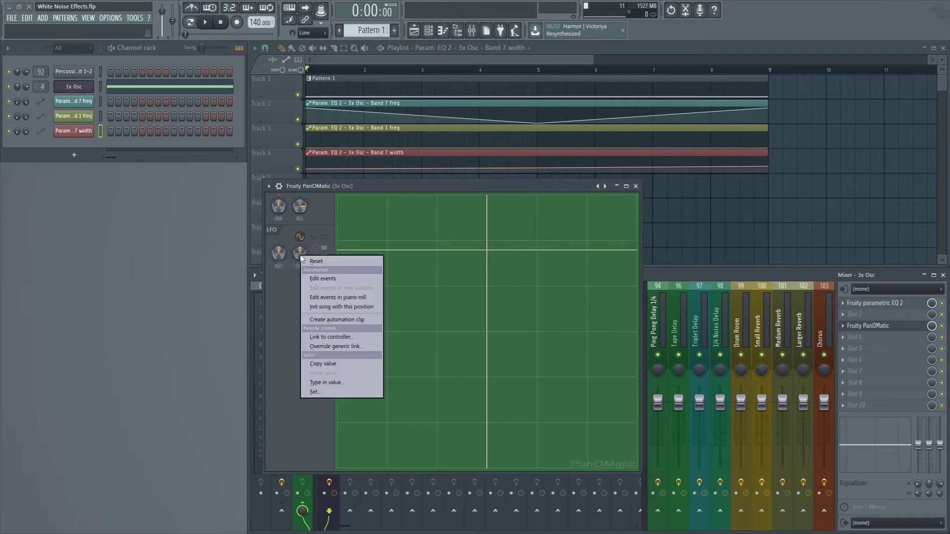
pyautogui.click(331, 318)
pyautogui.rightClick(282, 255)
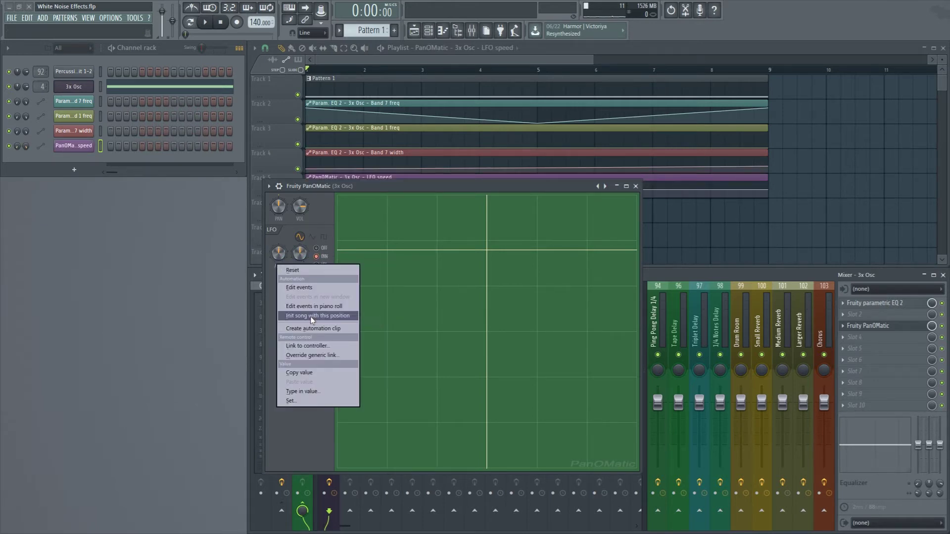
pyautogui.click(319, 328)
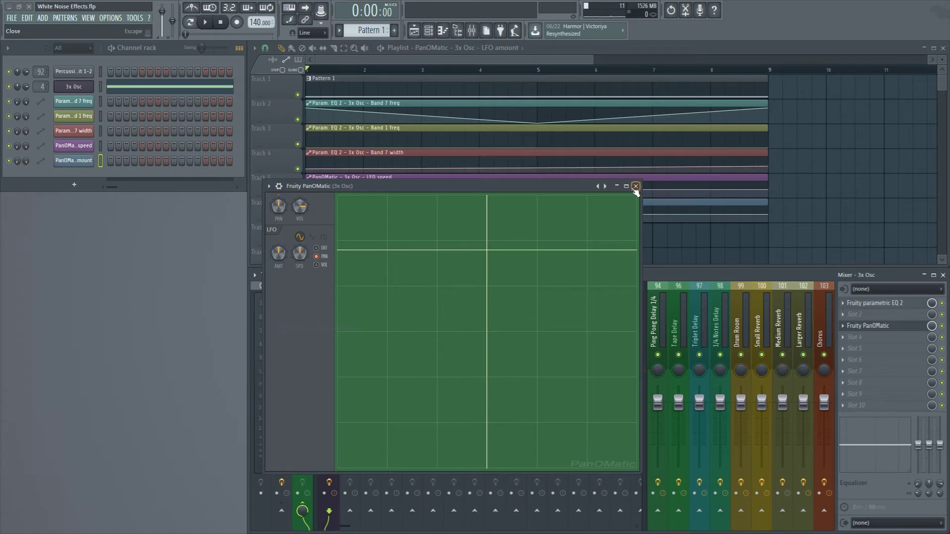
pyautogui.click(635, 186)
# Lower the LFO speed curve's middle, raise the LFO amount start, add a bar 5 point, and play.
pyautogui.click(430, 191)
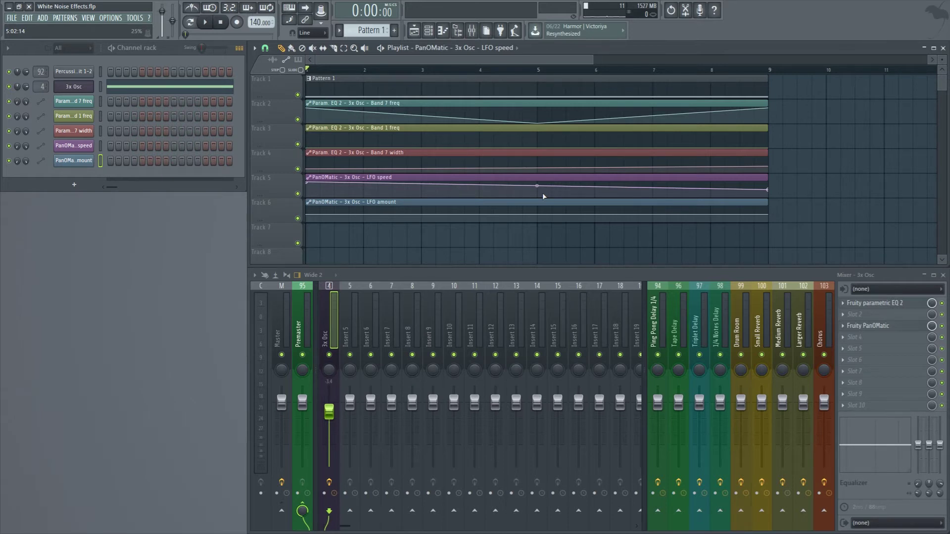
pyautogui.moveTo(545, 192); pyautogui.dragTo(541, 193)
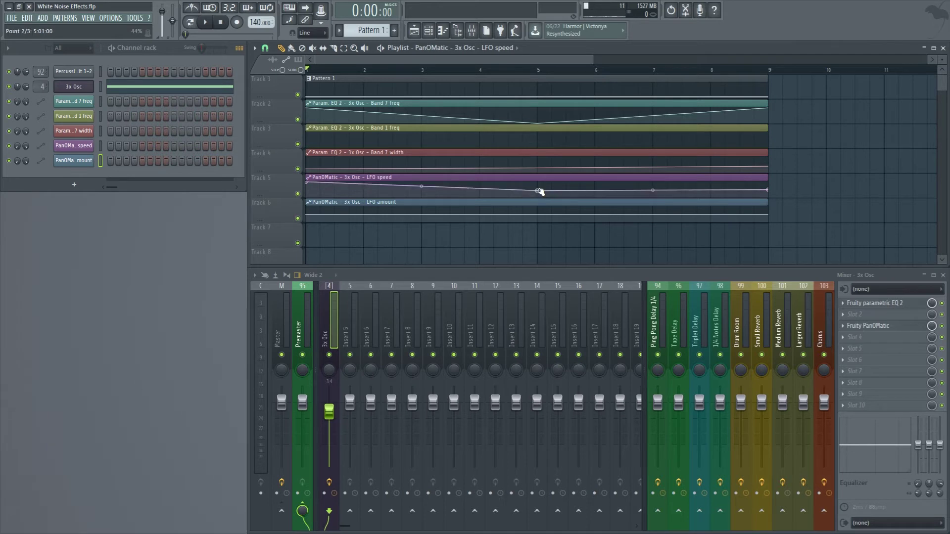
pyautogui.moveTo(303, 214); pyautogui.dragTo(301, 208)
pyautogui.rightClick(538, 217)
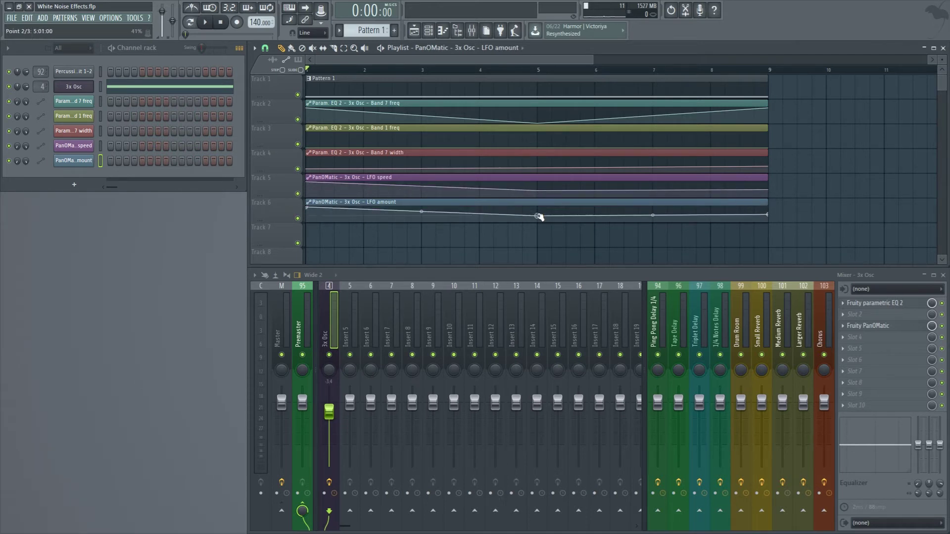
pyautogui.press('space')
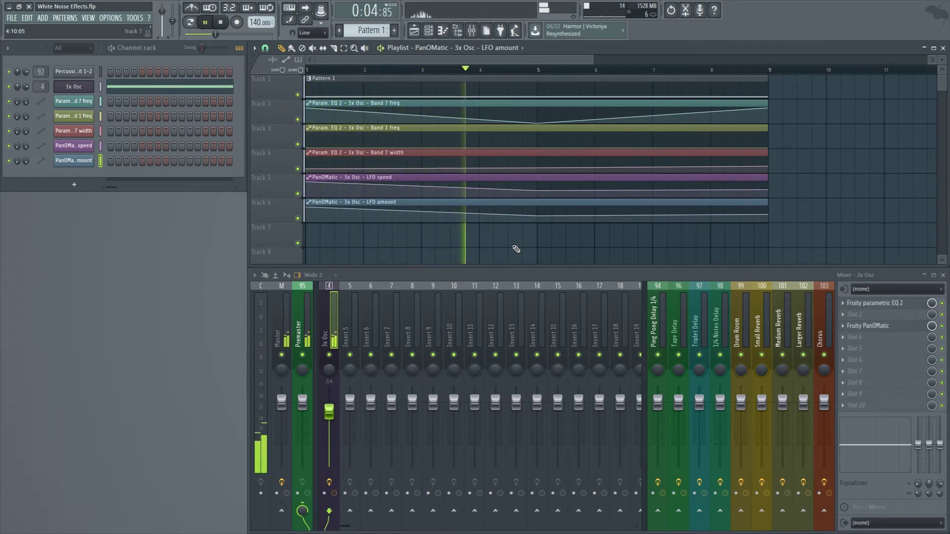
# Drop Band 7 freq's start to the bottom, raise its bar 5 point to the top, and lift Band 1's bar 5 point.
pyautogui.press('space')
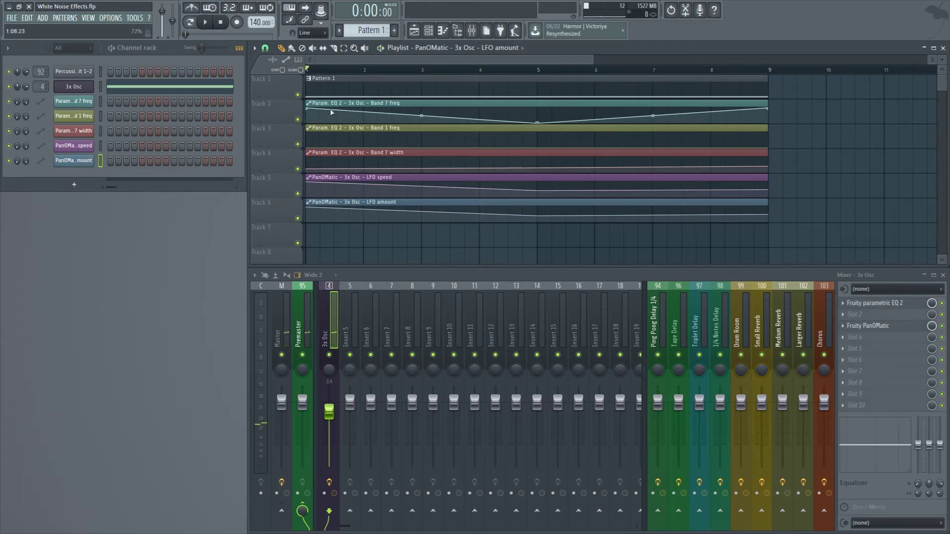
pyautogui.moveTo(309, 109); pyautogui.dragTo(307, 123)
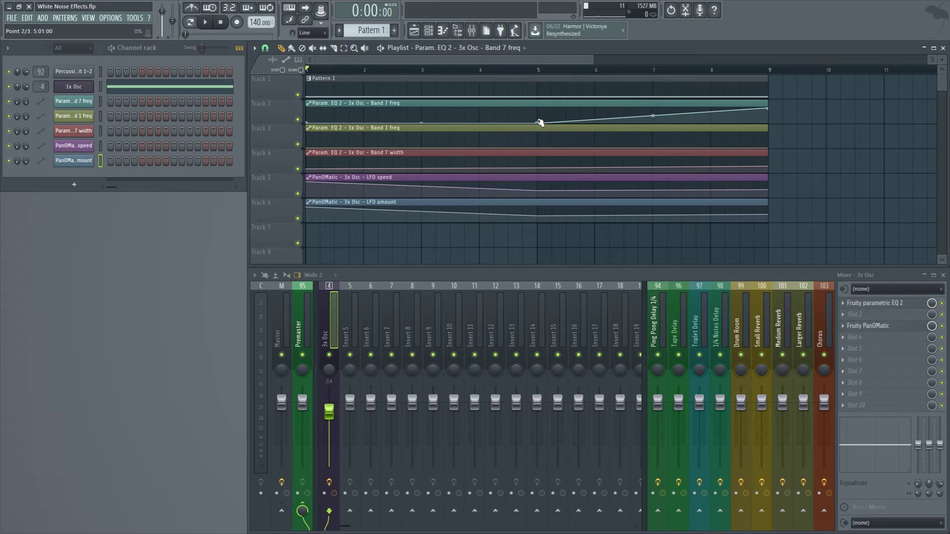
pyautogui.moveTo(540, 124); pyautogui.dragTo(538, 107)
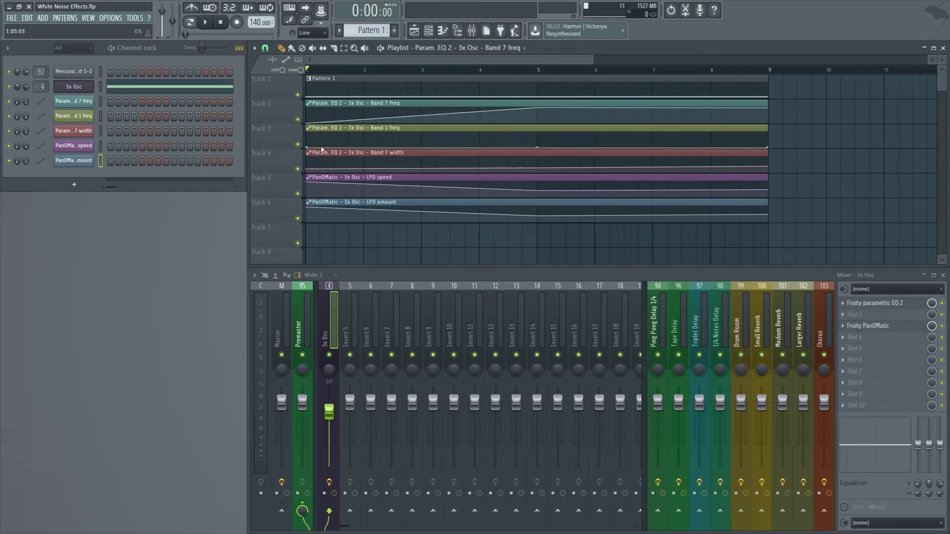
pyautogui.moveTo(536, 140); pyautogui.dragTo(537, 137)
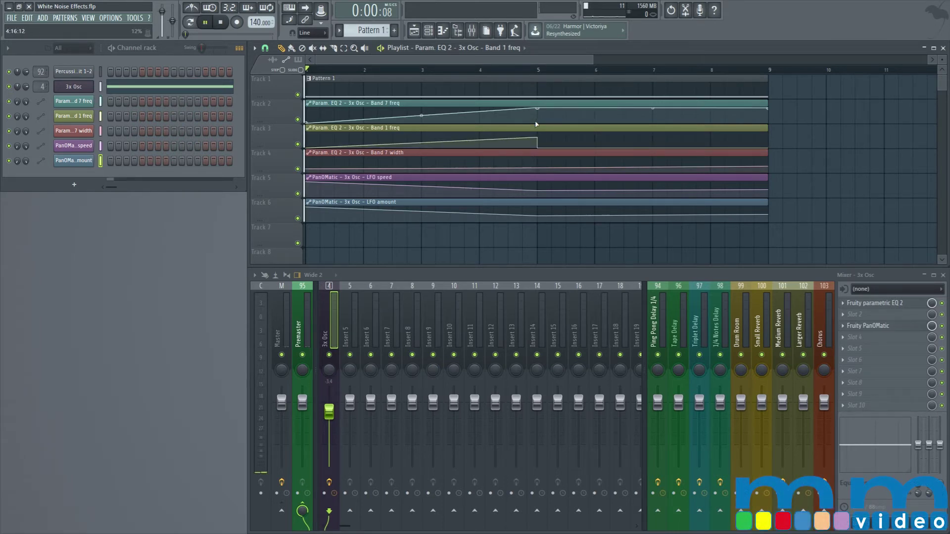
# Lower the LFO speed start, peak LFO speed and amount at the midpoint, then preview.
pyautogui.press('space')
pyautogui.moveTo(307, 184); pyautogui.dragTo(307, 190)
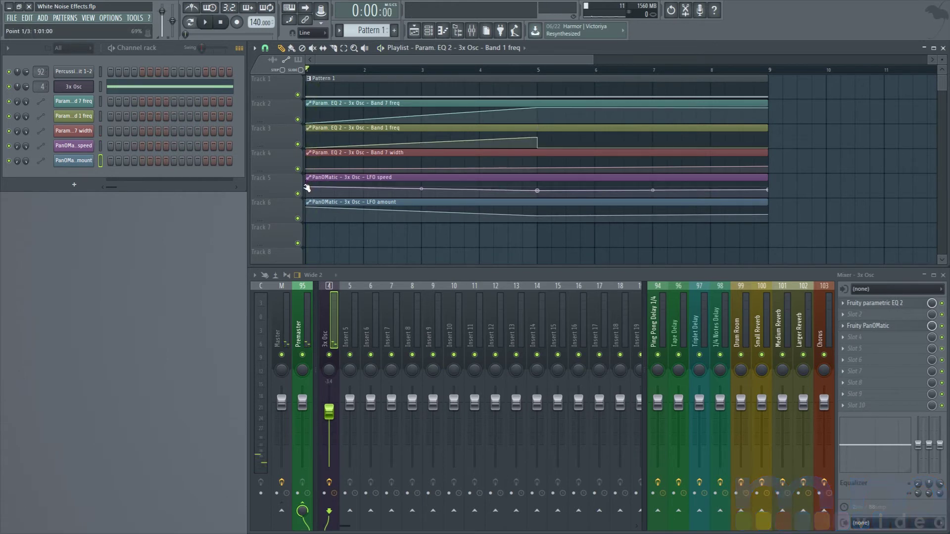
pyautogui.moveTo(537, 192); pyautogui.dragTo(538, 167)
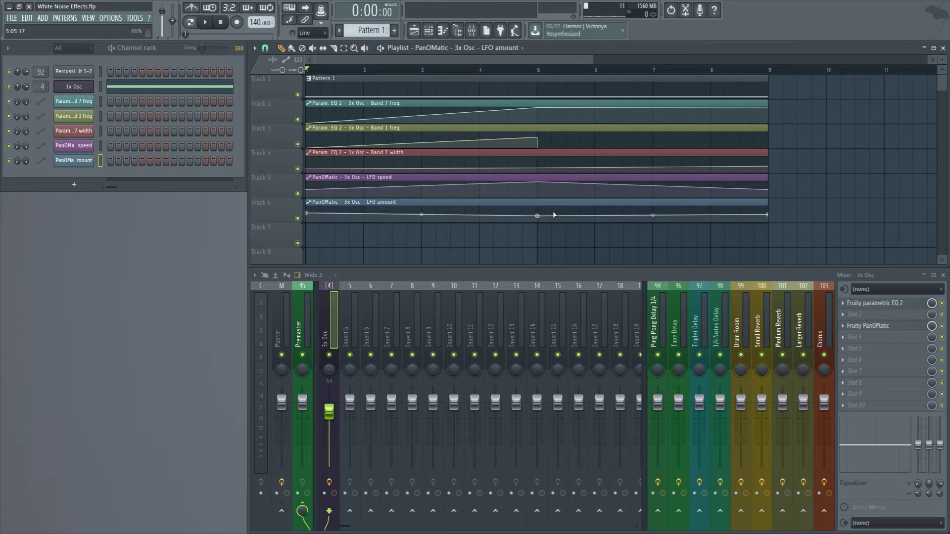
pyautogui.moveTo(539, 215); pyautogui.dragTo(538, 207)
pyautogui.press('space')
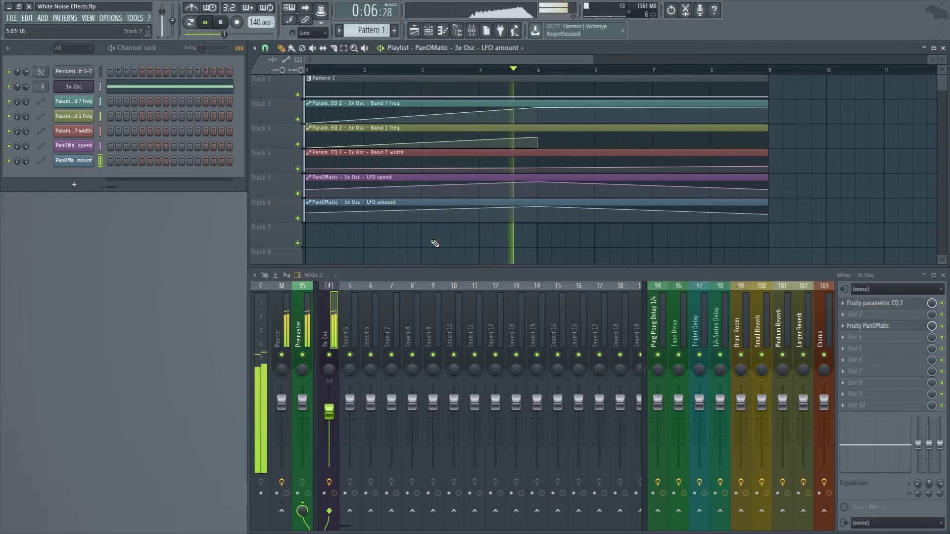
# Drop the Band 7 freq end point, set Band 1's point to Single curve, and preview the sweeps.
pyautogui.press('space')
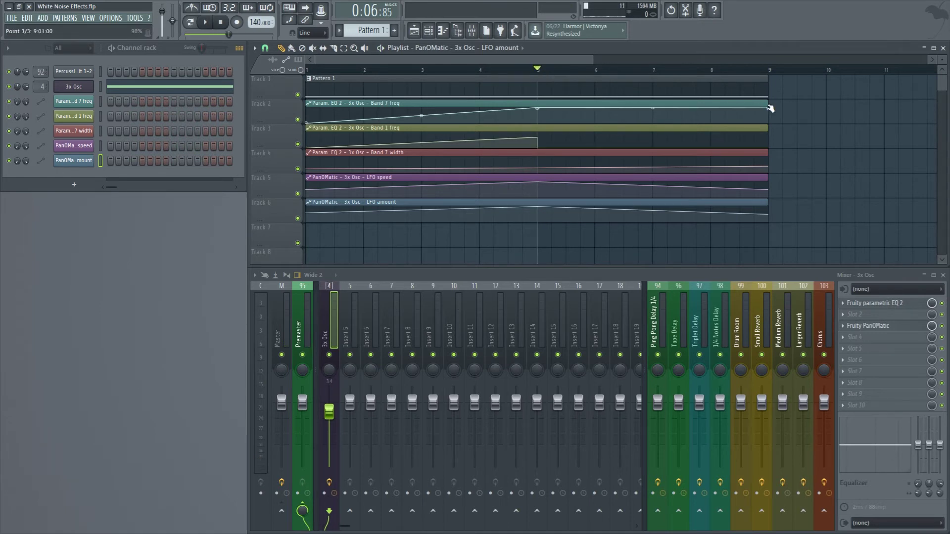
pyautogui.moveTo(771, 110); pyautogui.dragTo(770, 148)
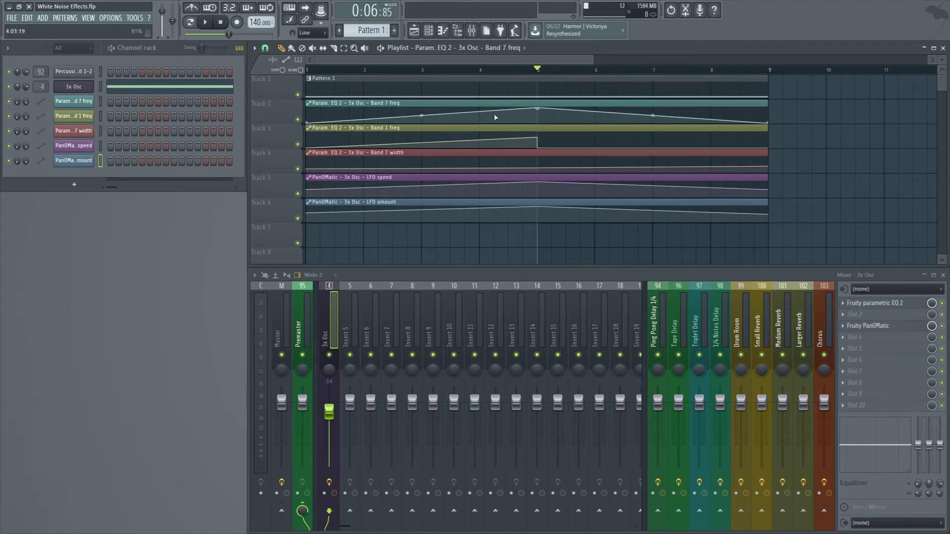
pyautogui.rightClick(538, 147)
pyautogui.click(559, 164)
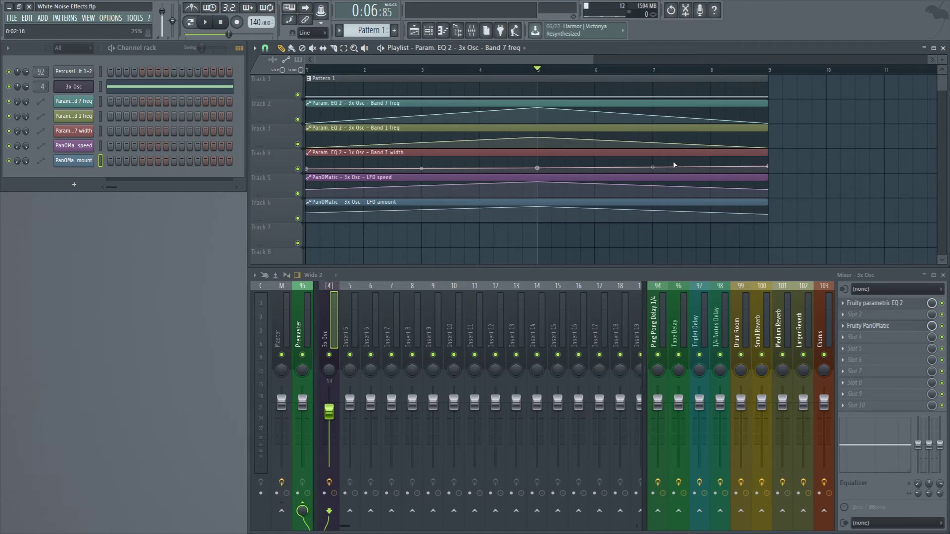
pyautogui.press('space')
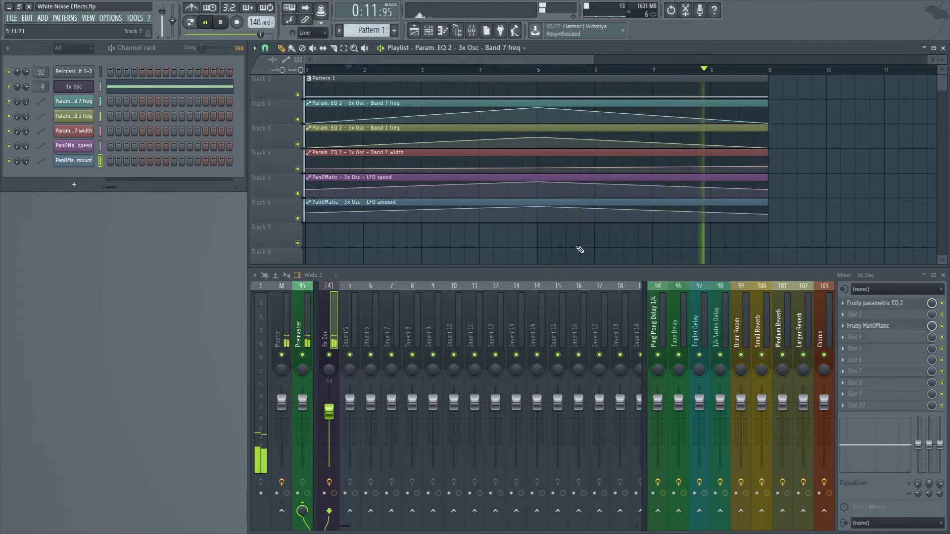
pyautogui.press('space')
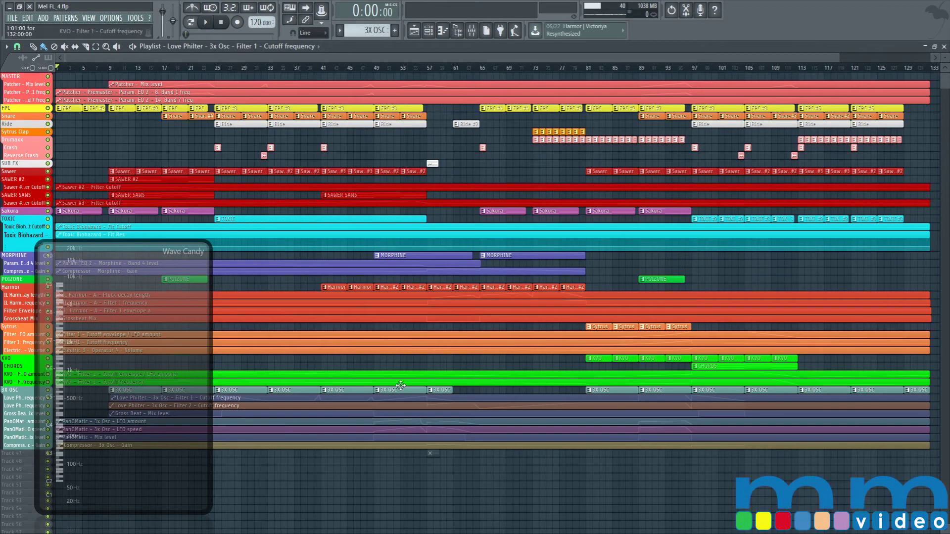
# Select the 3x Osc clips and automation across bars 1–59 and move Wave Candy aside.
pyautogui.moveTo(439, 454); pyautogui.dragTo(2, 386)
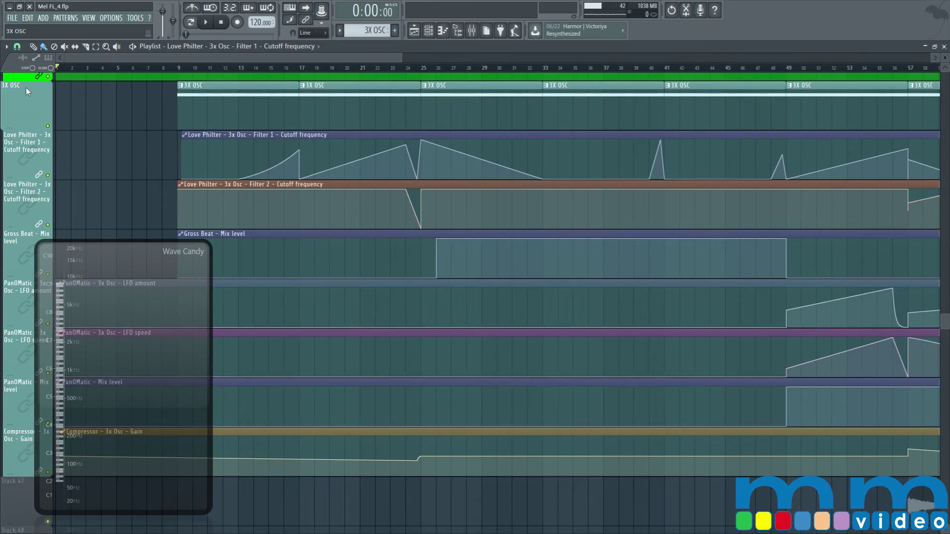
pyautogui.moveTo(124, 252); pyautogui.dragTo(292, 247)
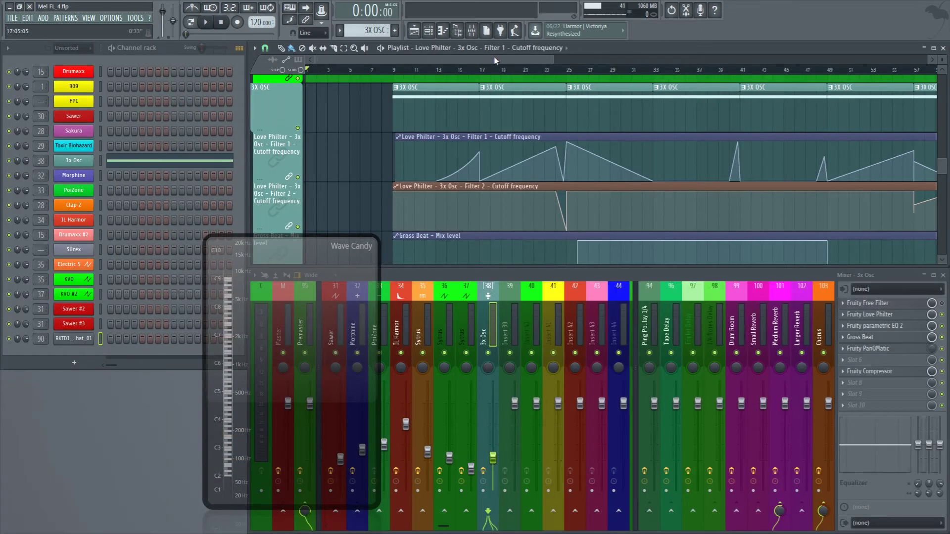
# Jump to bar 57, open the 3x Osc channel's compressor, then close it.
pyautogui.moveTo(496, 60); pyautogui.dragTo(617, 49)
pyautogui.click(599, 70)
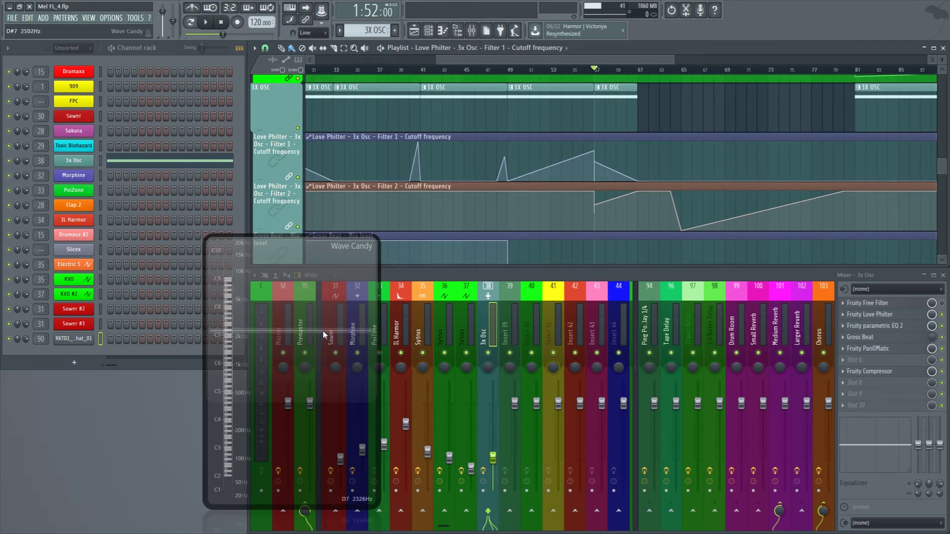
pyautogui.moveTo(320, 331); pyautogui.dragTo(132, 342)
pyautogui.scroll(-5, 599, 168)
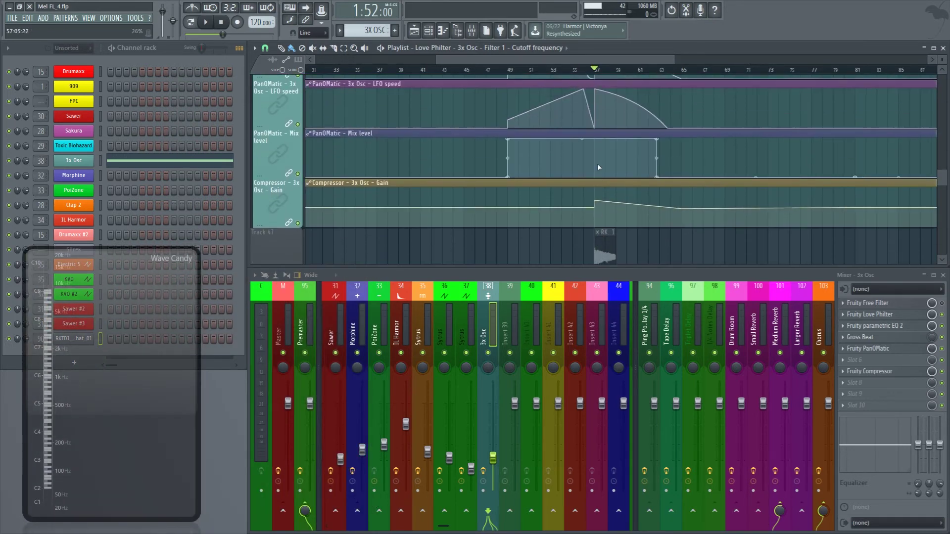
pyautogui.click(889, 372)
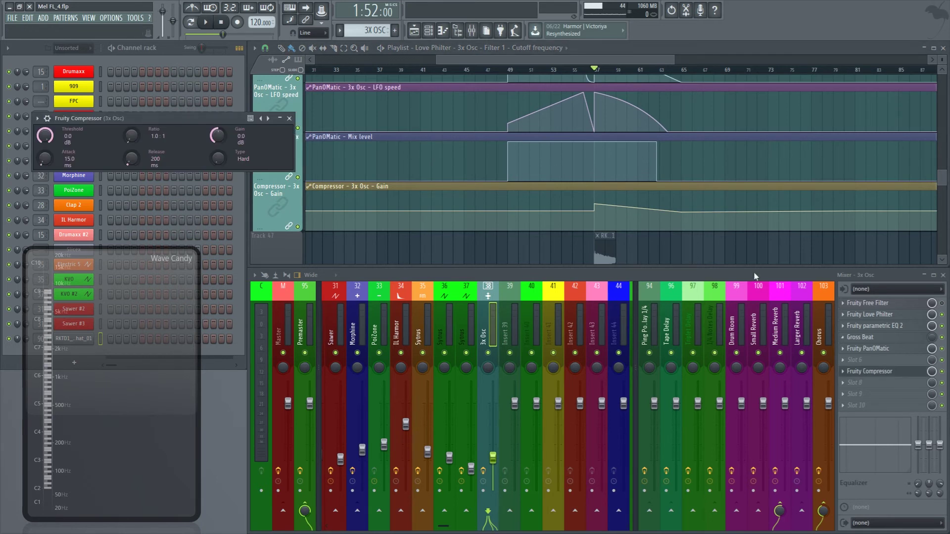
pyautogui.moveTo(223, 116); pyautogui.dragTo(376, 182)
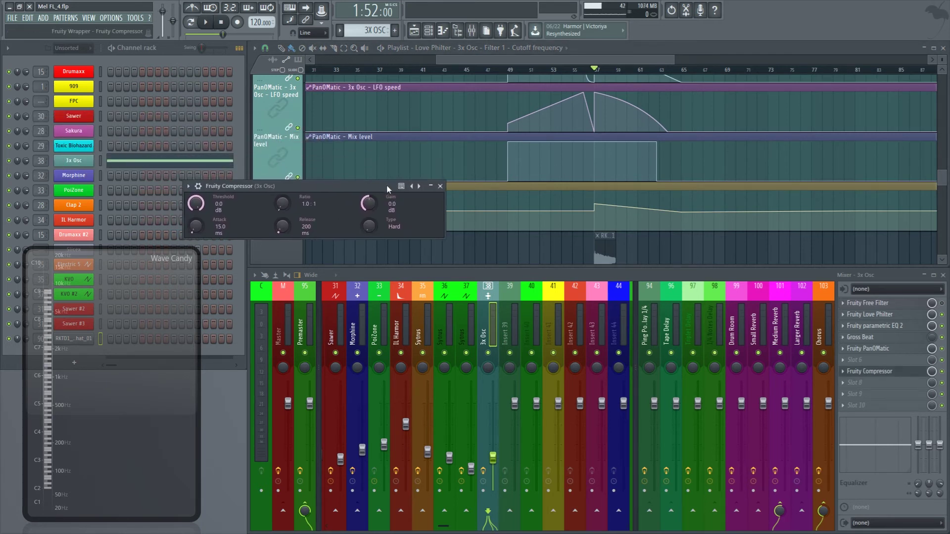
pyautogui.click(441, 186)
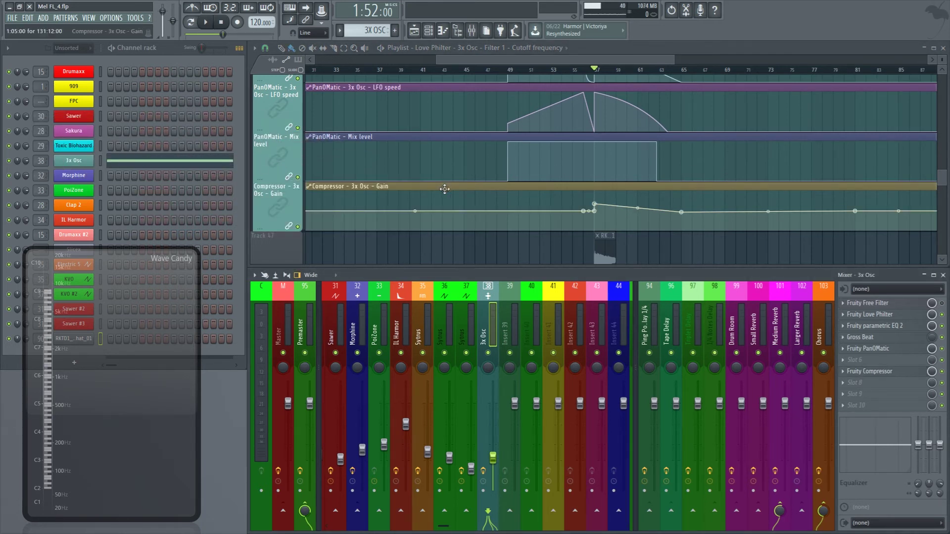
# Scroll the playlist up to the 3X OSC and Love Philter lanes and play from bar 48.
pyautogui.scroll(1, 474, 207)
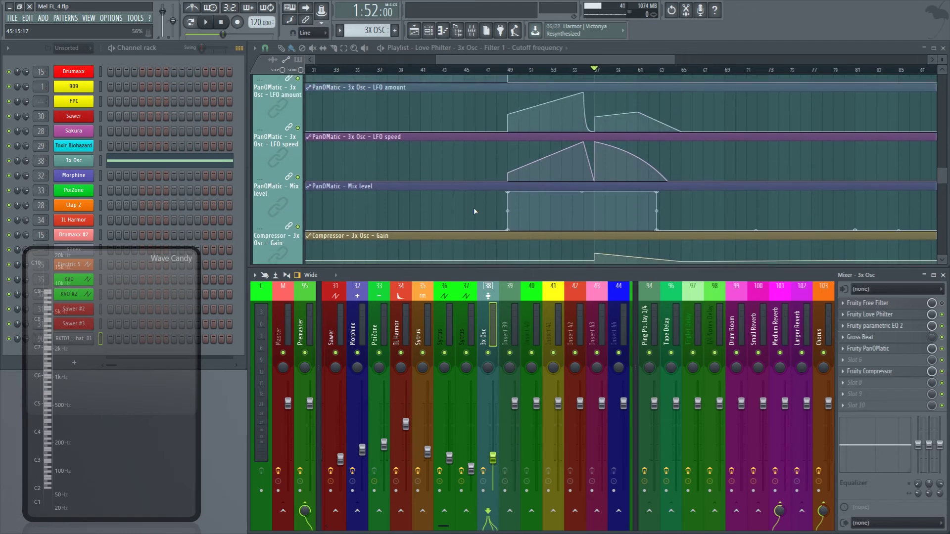
pyautogui.scroll(2, 474, 207)
pyautogui.scroll(2, 658, 124)
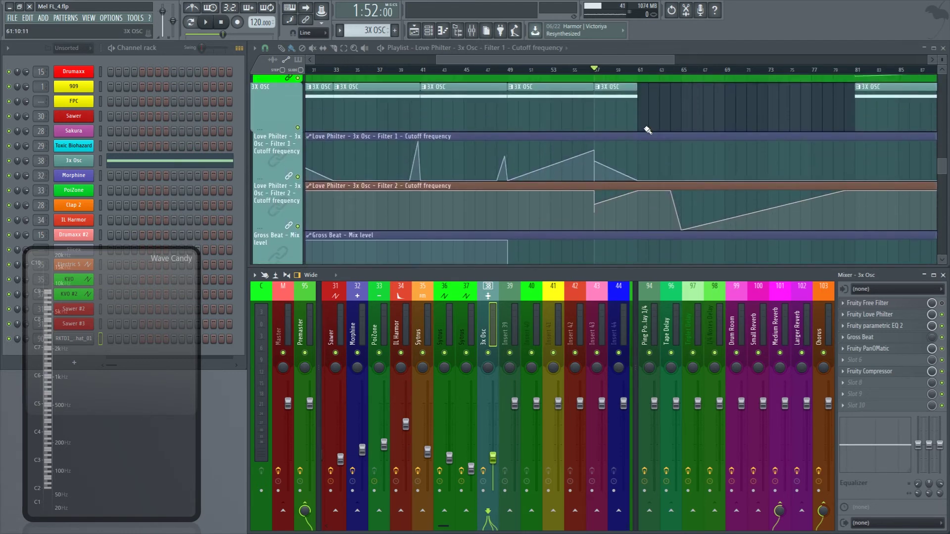
pyautogui.scroll(-1, 653, 126)
pyautogui.scroll(1, 647, 130)
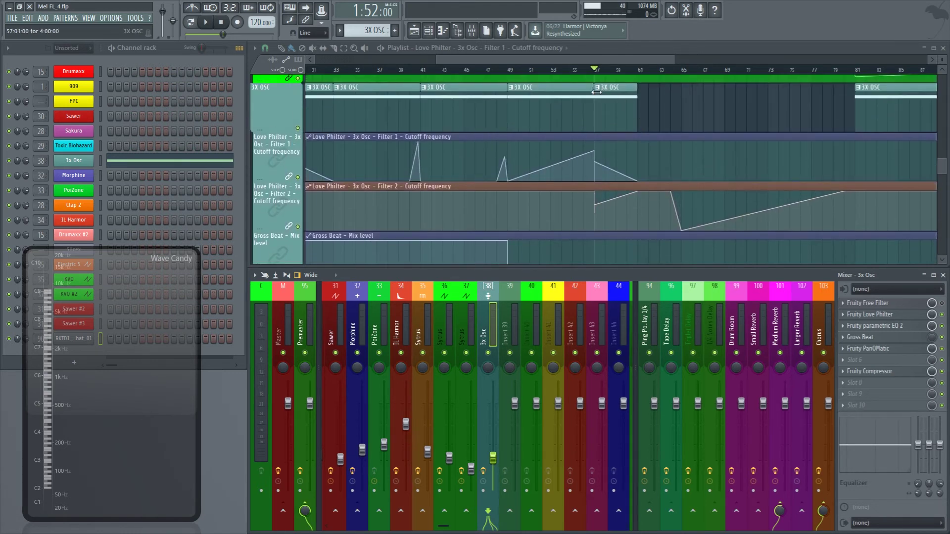
pyautogui.click(503, 72)
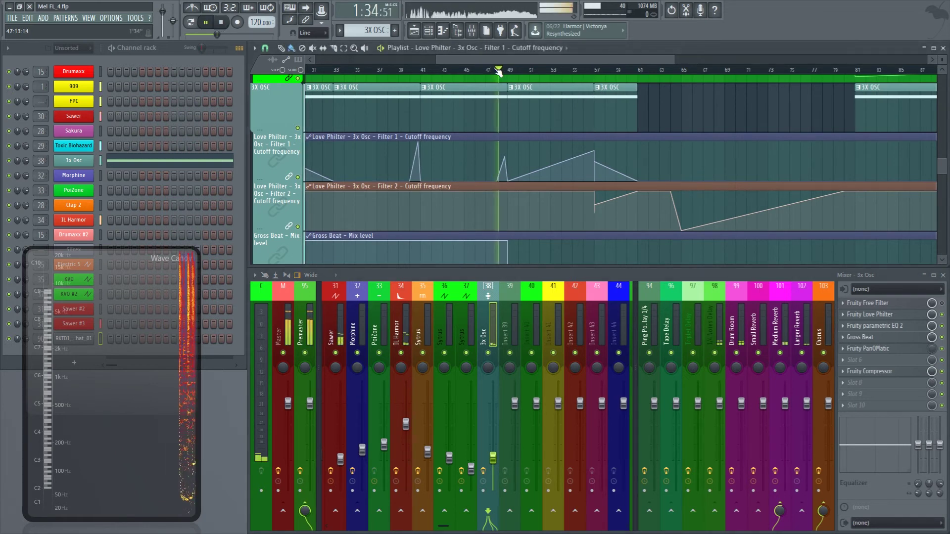
# Audition the noise sweep from bar 40, then from bar 57.
pyautogui.click(410, 70)
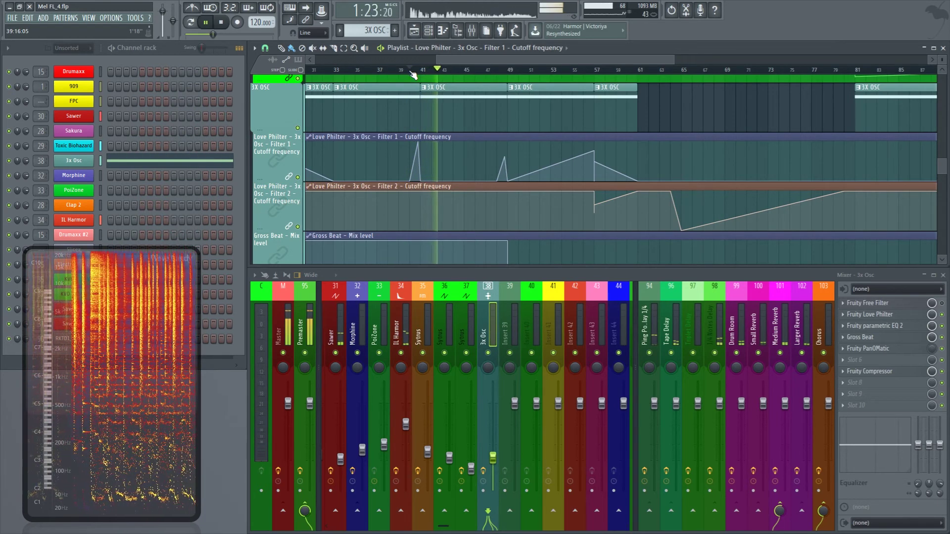
pyautogui.press('space')
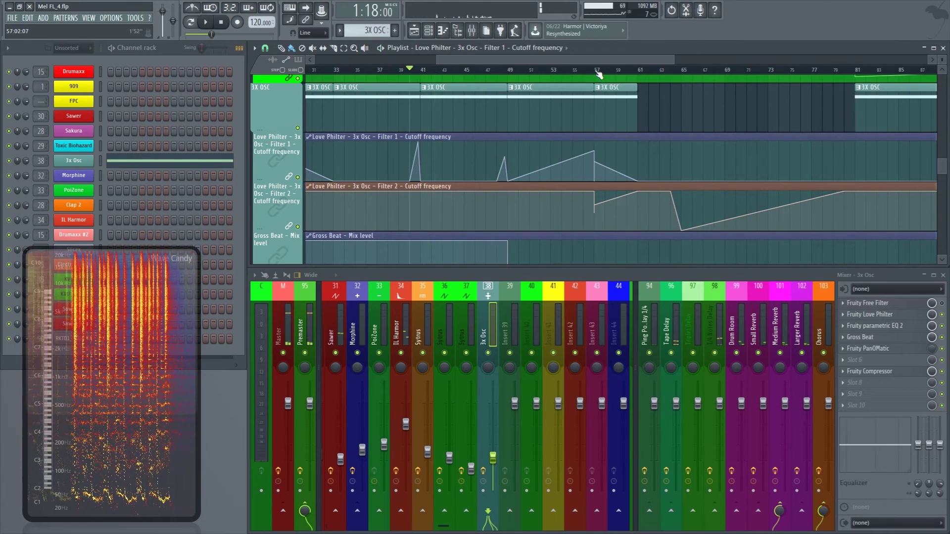
pyautogui.click(598, 71)
pyautogui.press('space')
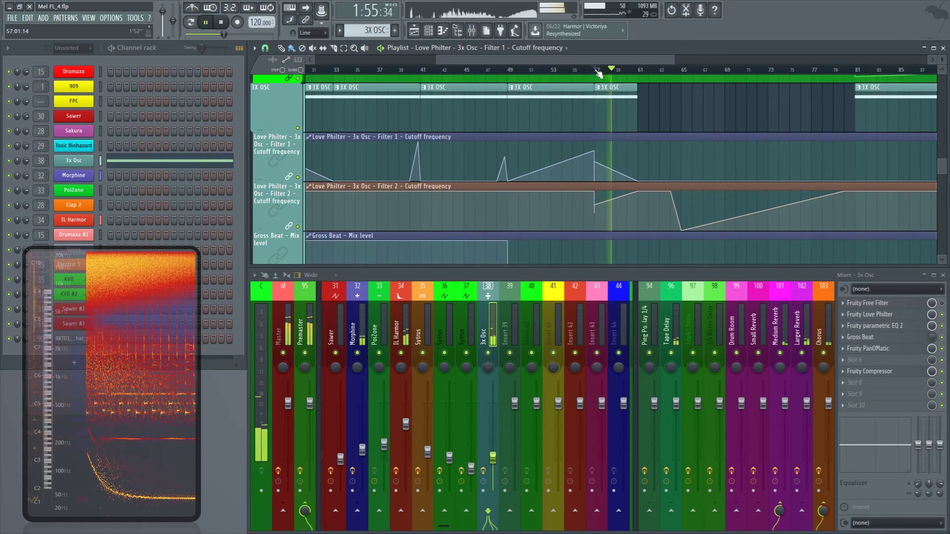
pyautogui.press('space')
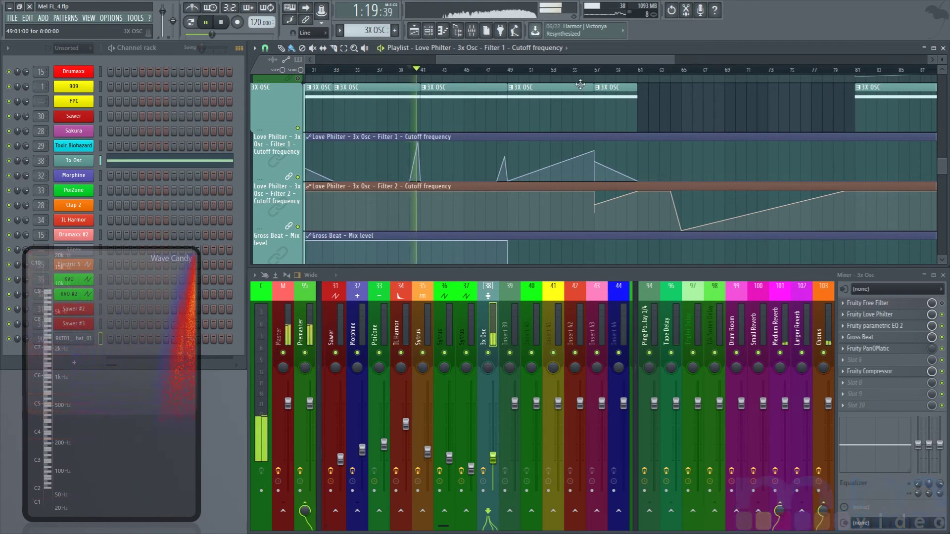
# Replay the sweep from bar 57 and stop with the position back at bar 57.
pyautogui.press('space')
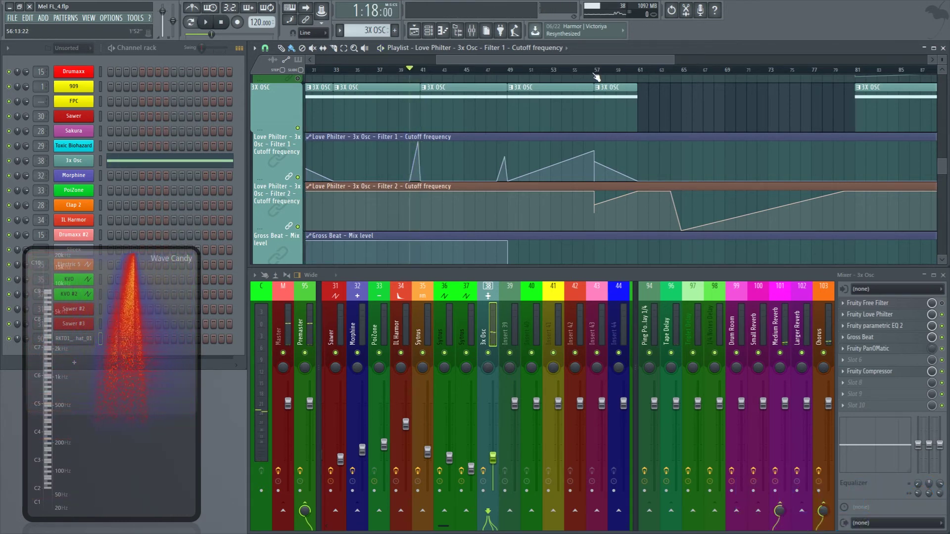
pyautogui.click(594, 71)
pyautogui.press('space')
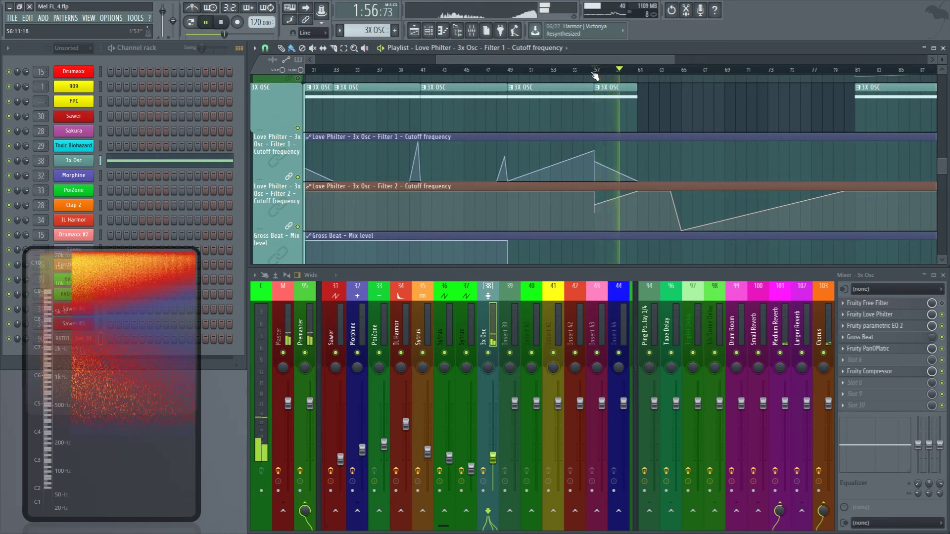
pyautogui.press('space')
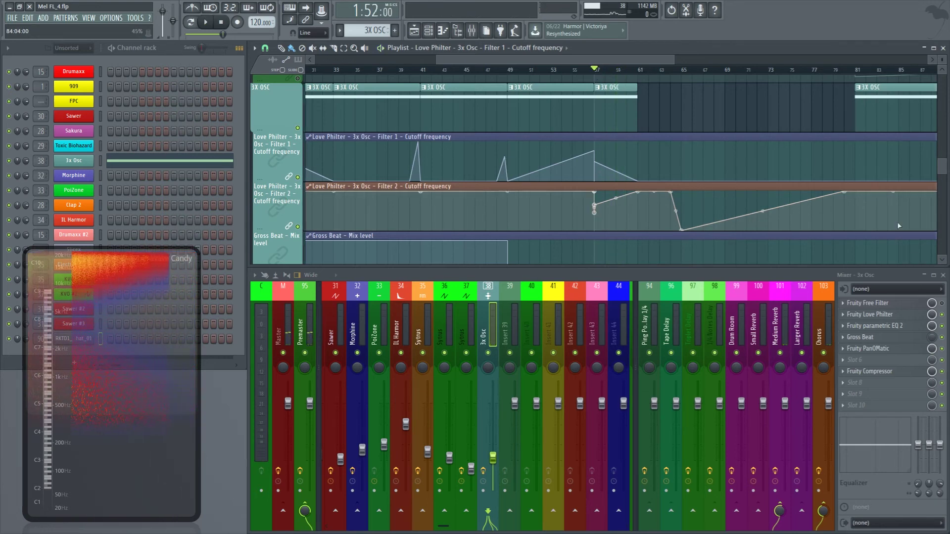
# Open Love Philter on the 3x Osc insert, reposition it and Wave Candy, and play filter unit 1.
pyautogui.click(888, 314)
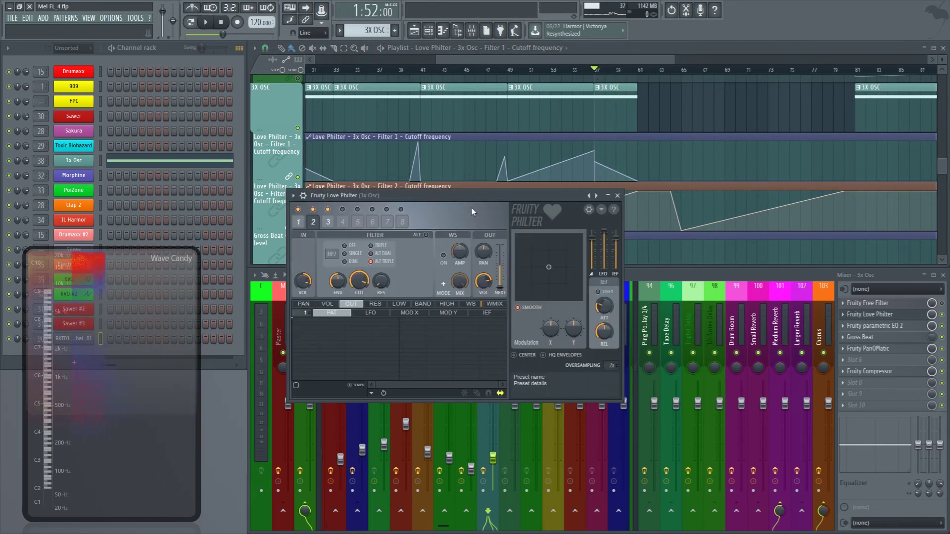
pyautogui.moveTo(462, 196); pyautogui.dragTo(513, 207)
pyautogui.press('space')
pyautogui.moveTo(155, 317)
pyautogui.mouseDown()
pyautogui.moveTo(284, 238)
pyautogui.moveTo(257, 260)
pyautogui.mouseUp()
pyautogui.press('space')
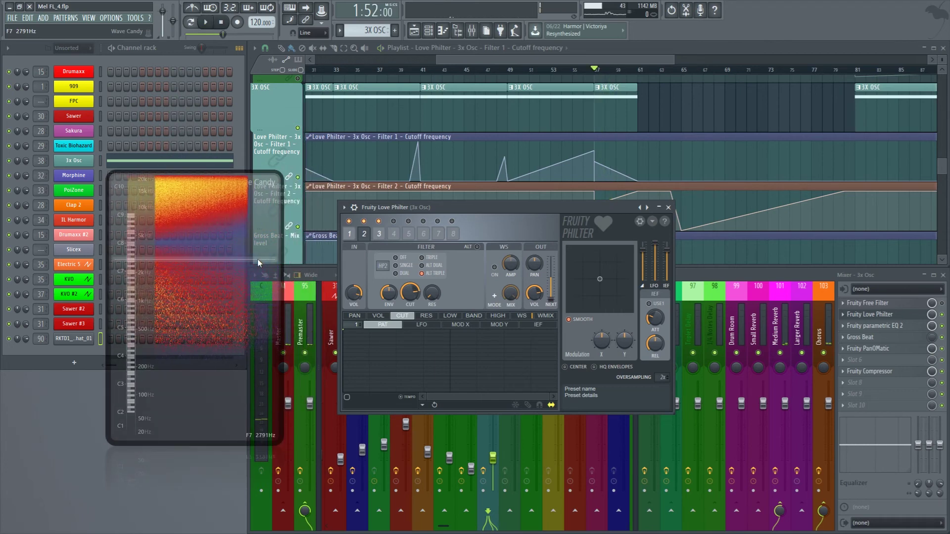
pyautogui.click(352, 234)
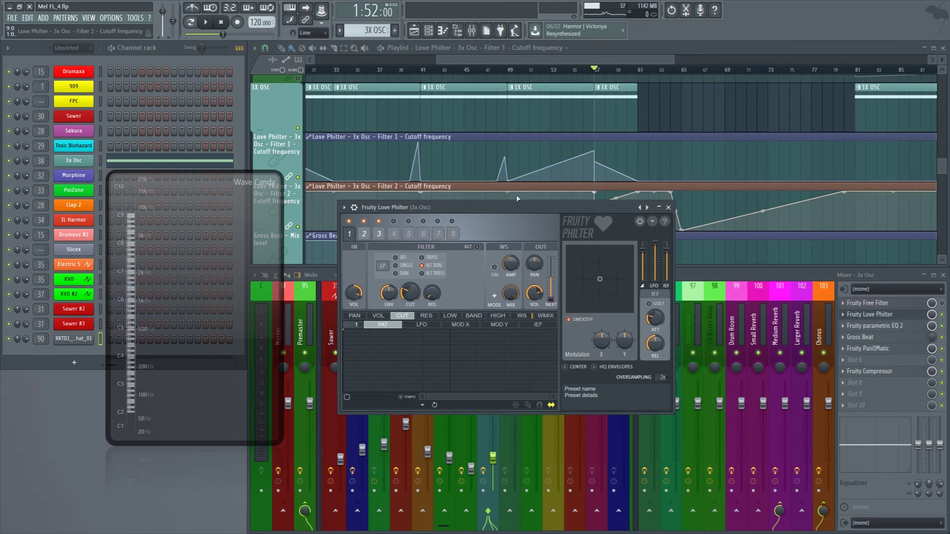
pyautogui.press('space')
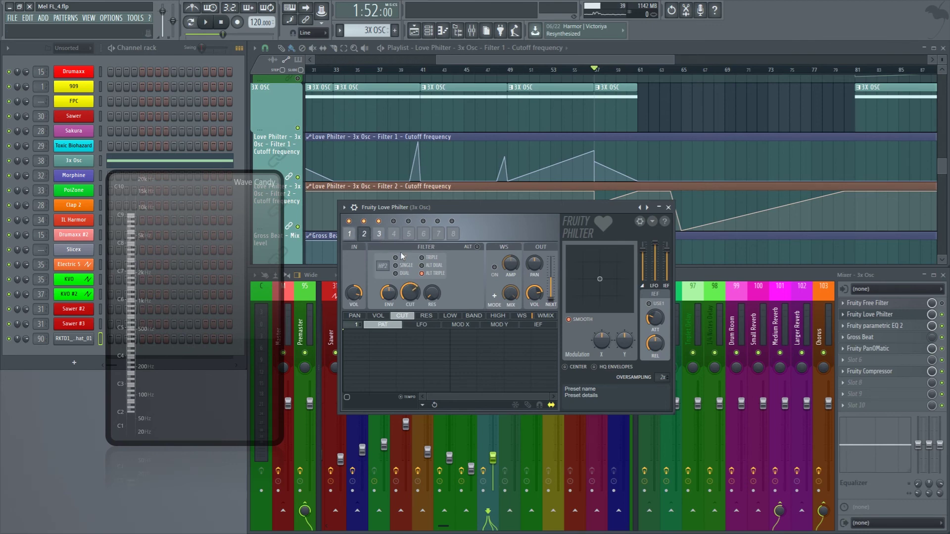
# Swap Love Philter for Gross Beat on the 3x Osc insert and play from bar 81.
pyautogui.click(669, 208)
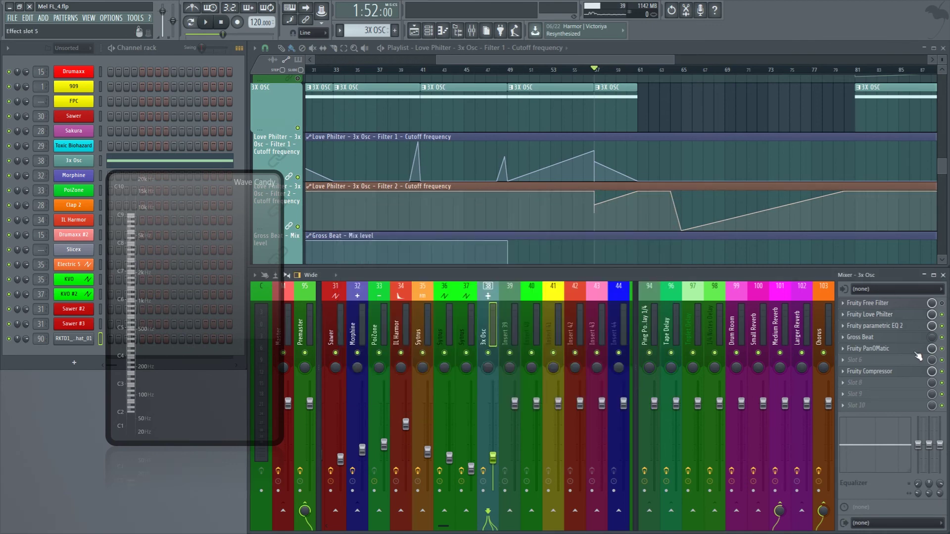
pyautogui.click(594, 236)
pyautogui.moveTo(629, 67); pyautogui.dragTo(798, 65)
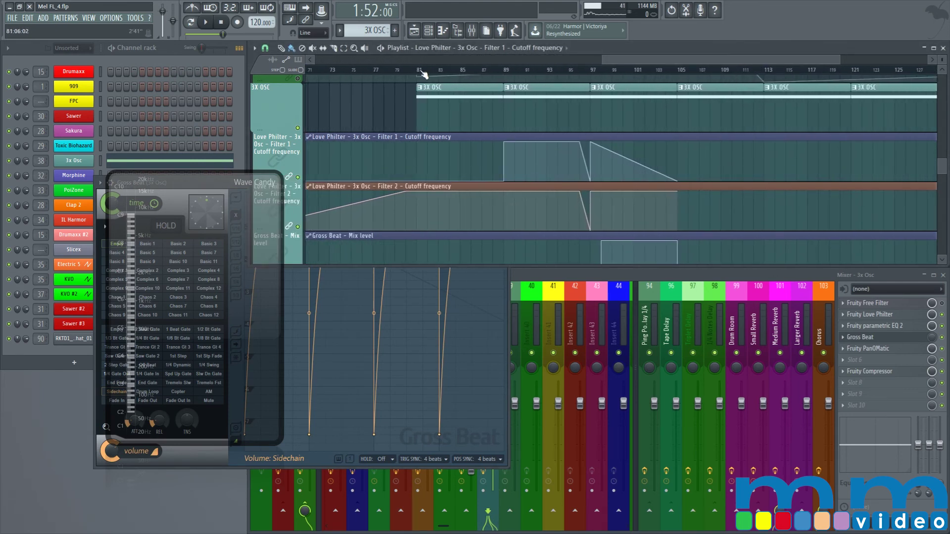
pyautogui.click(424, 74)
pyautogui.press('space')
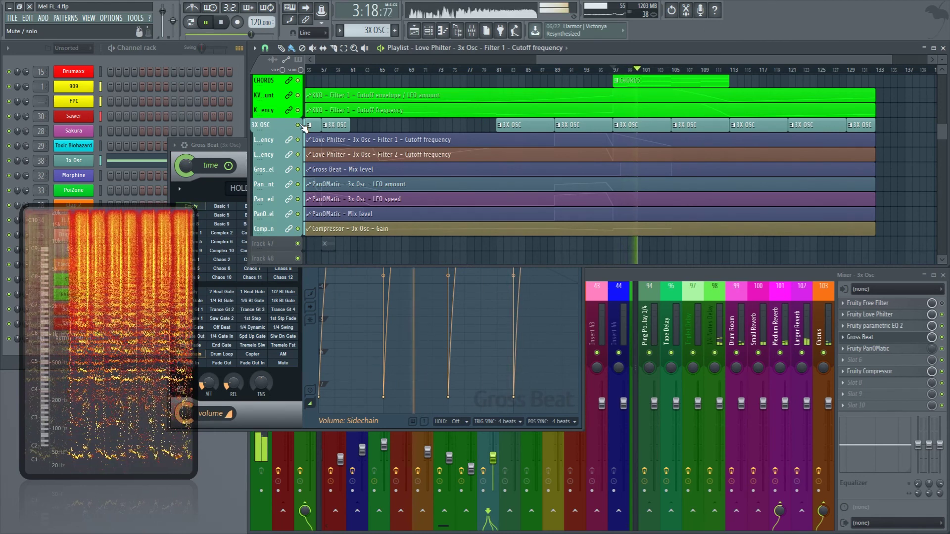
pyautogui.press('space')
# Solo the 3X OSC track, zoom into bars 97–101, and play the isolated sweep.
pyautogui.rightClick(298, 125)
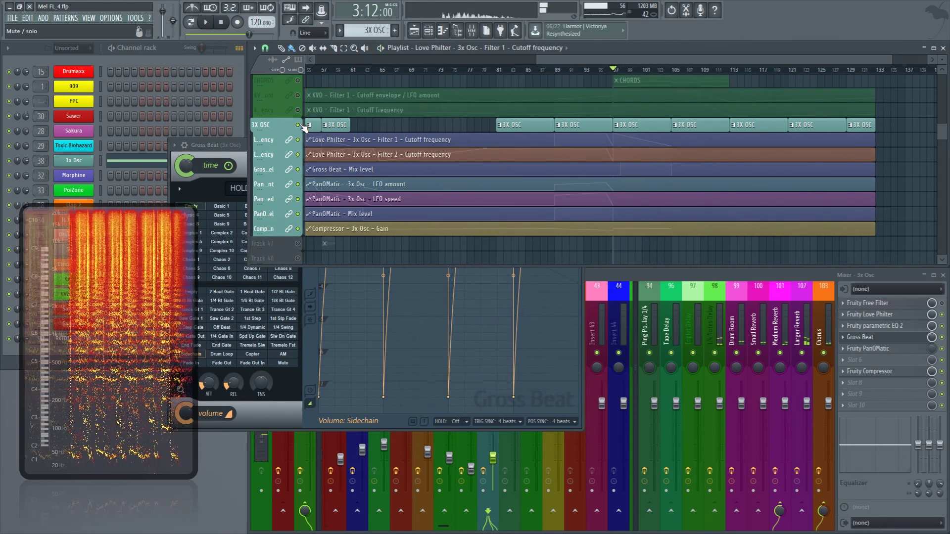
pyautogui.moveTo(542, 89); pyautogui.dragTo(801, 242)
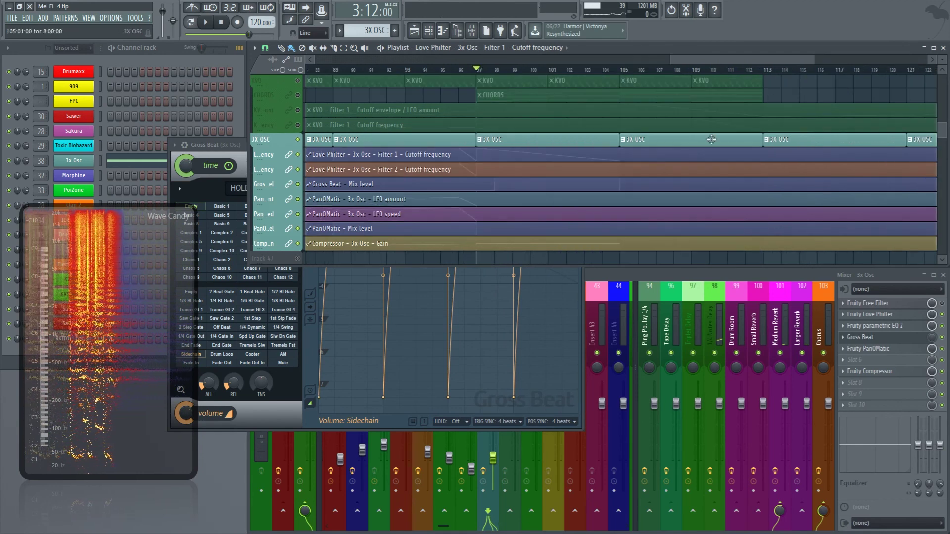
pyautogui.moveTo(424, 117); pyautogui.dragTo(643, 255)
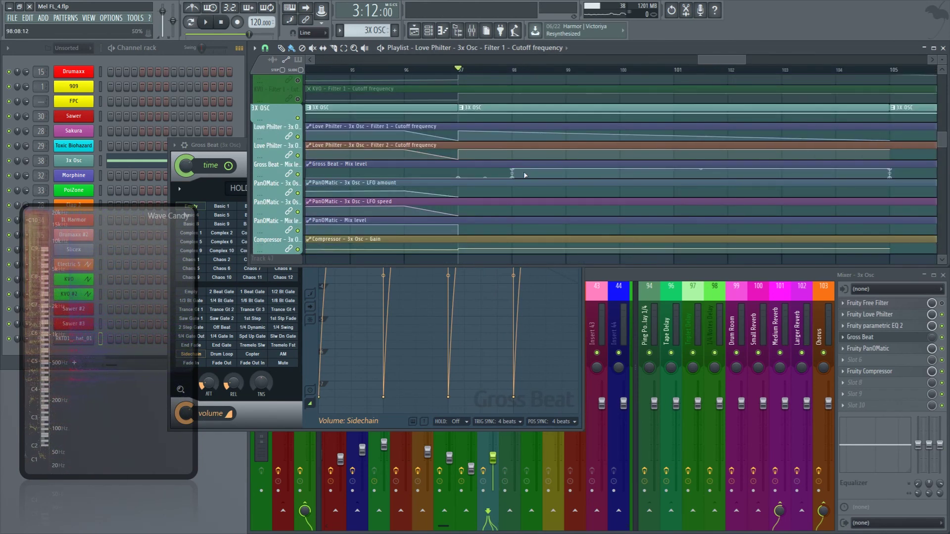
pyautogui.press('space')
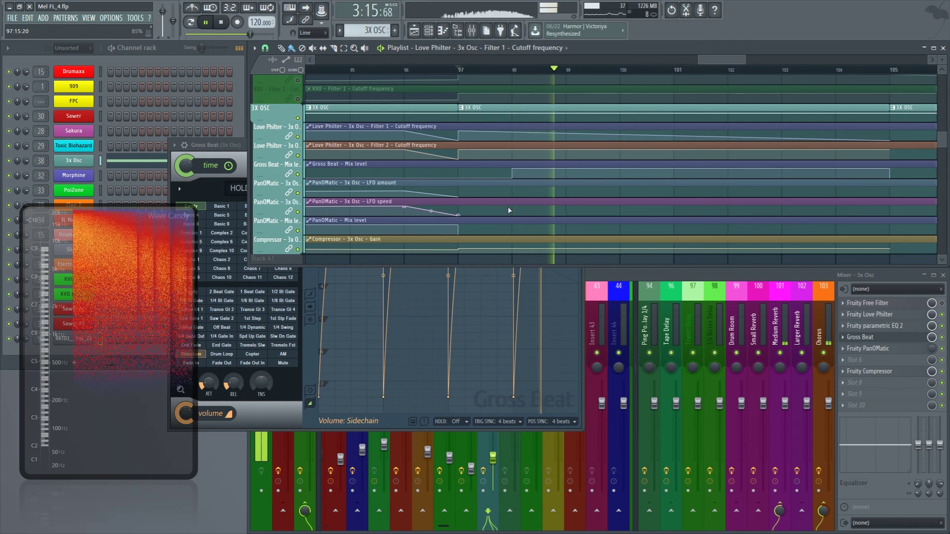
pyautogui.press('space')
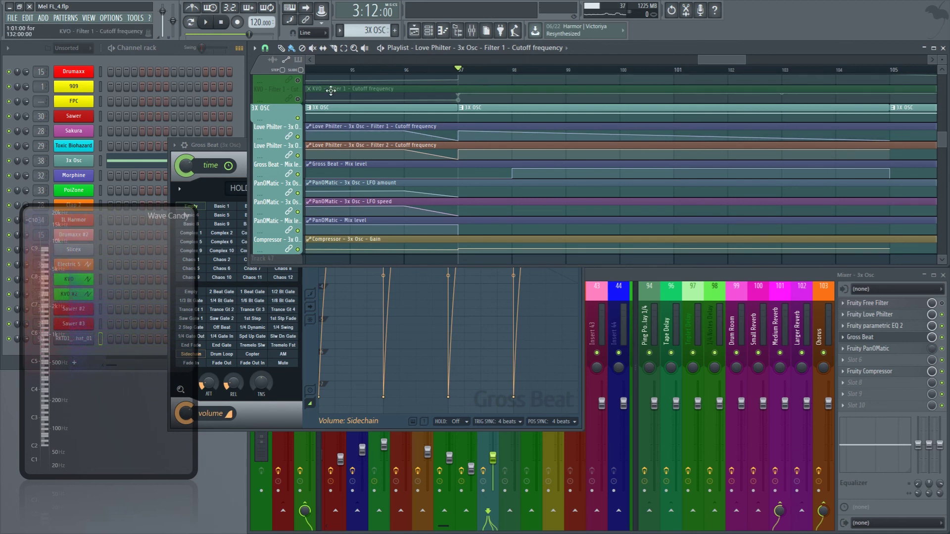
# Lift the solo via the KVO Filter 1 cutoff track, close Gross Beat, and scroll the playlist back.
pyautogui.click(299, 98)
pyautogui.click(232, 150)
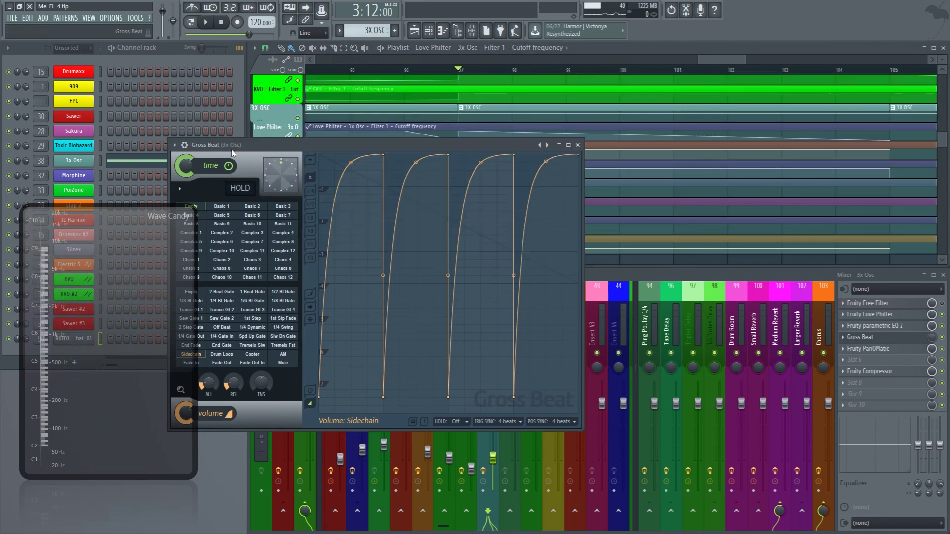
pyautogui.click(578, 145)
pyautogui.scroll(-5, 591, 168)
pyautogui.scroll(-10, 591, 167)
pyautogui.scroll(5, 590, 167)
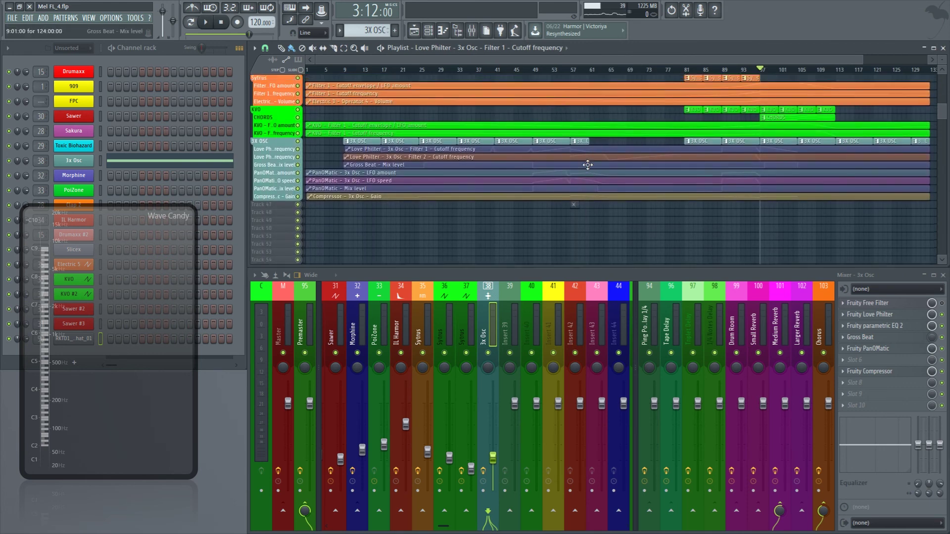